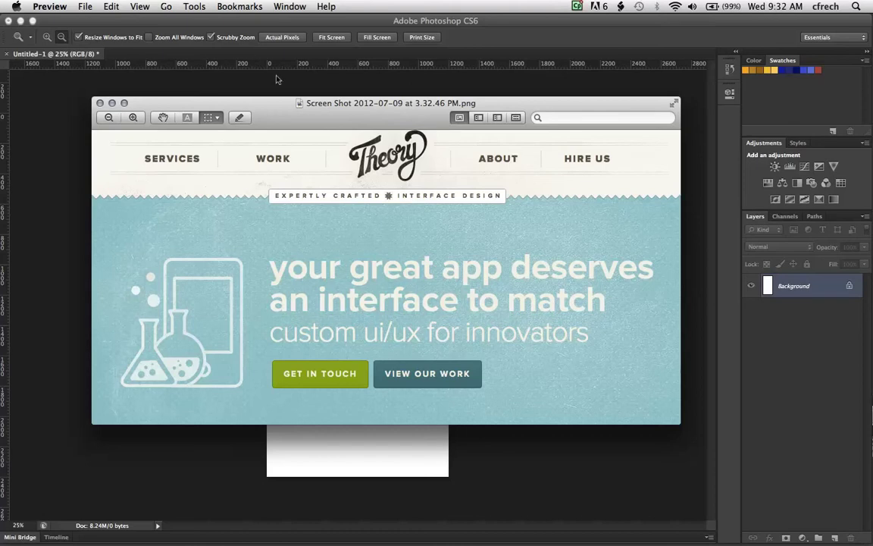
Review the zigzag header screenshot in Preview, then return to the blank Untitled-1 document
left_click(67, 93)
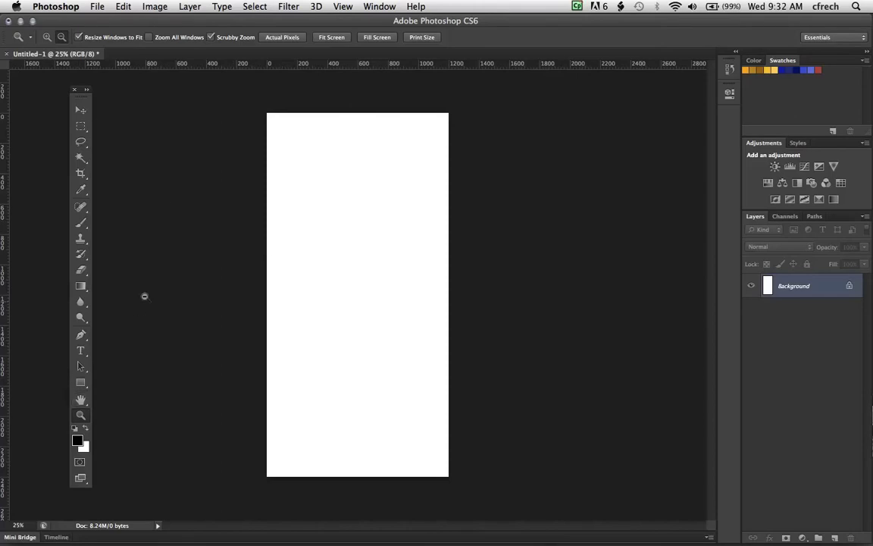
Select the Rectangle Tool from the shape tools, after briefly trying the Polygon Tool
key("u")
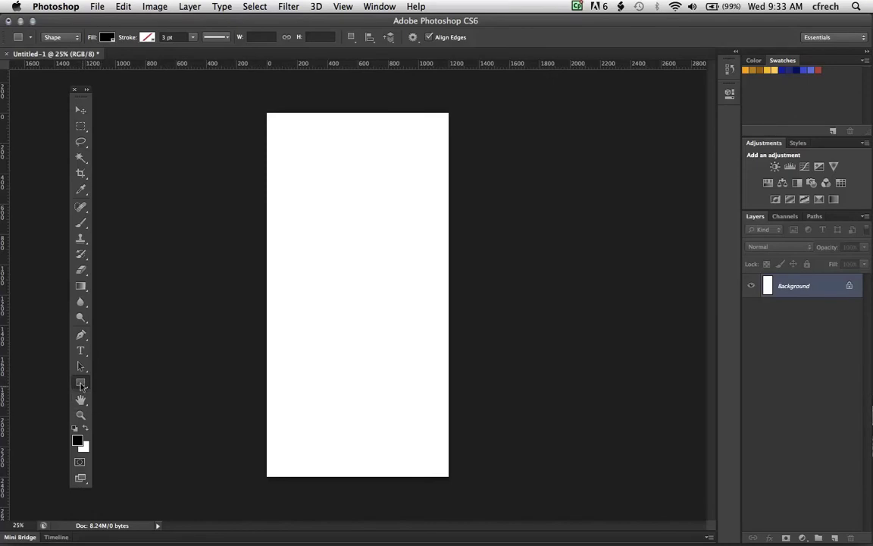
left_click(81, 384)
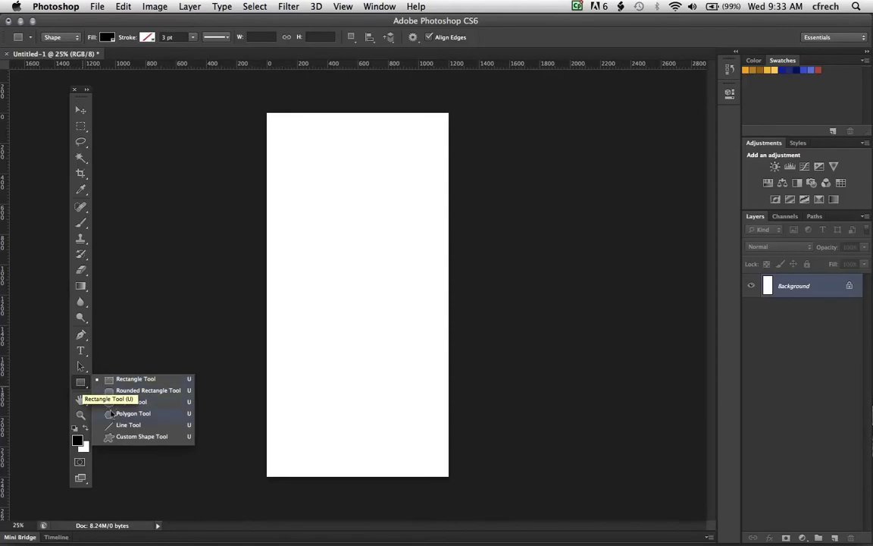
left_click(112, 413)
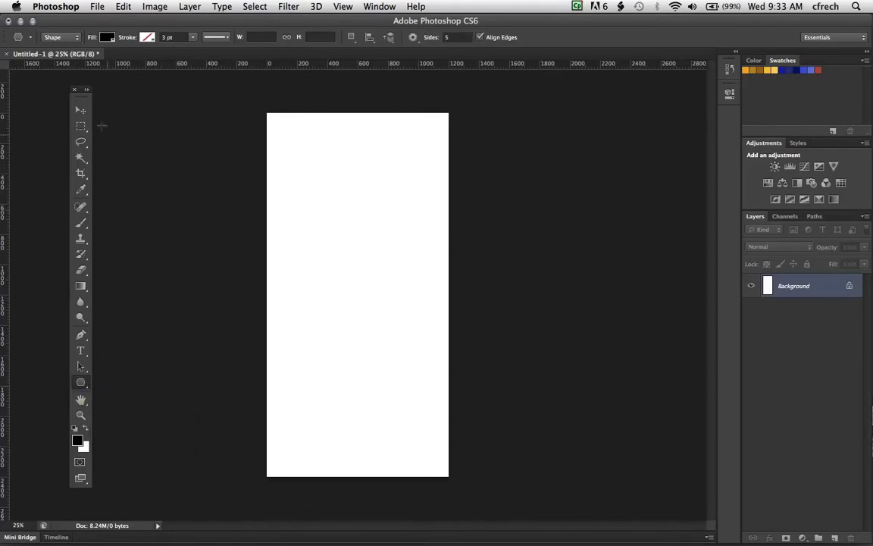
left_click(82, 112)
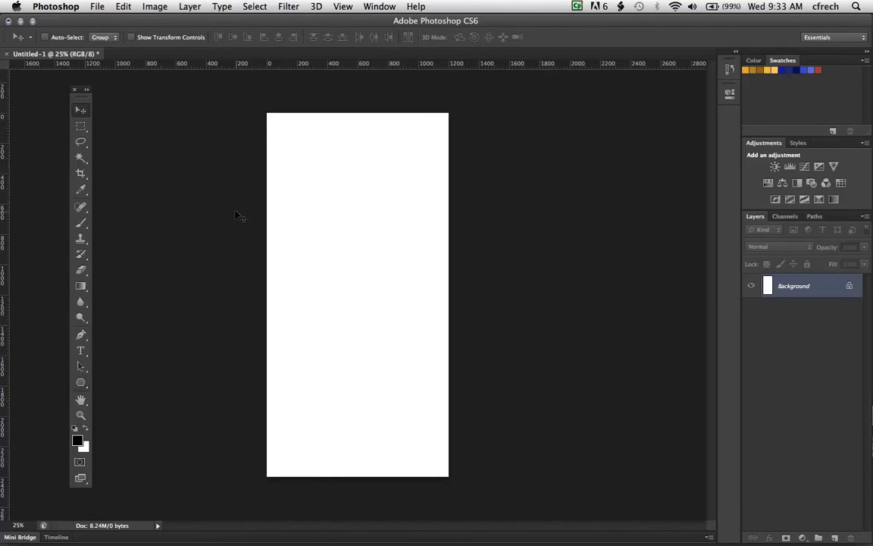
key("u")
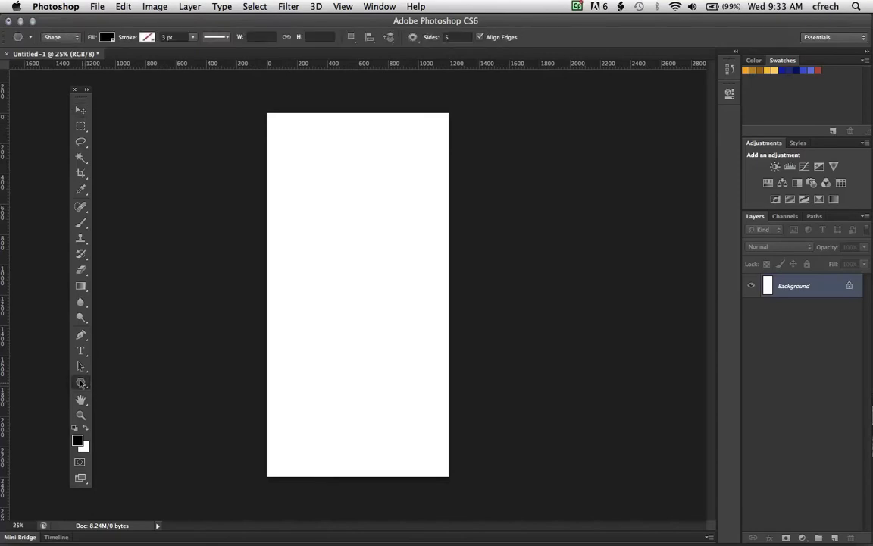
left_click(81, 383)
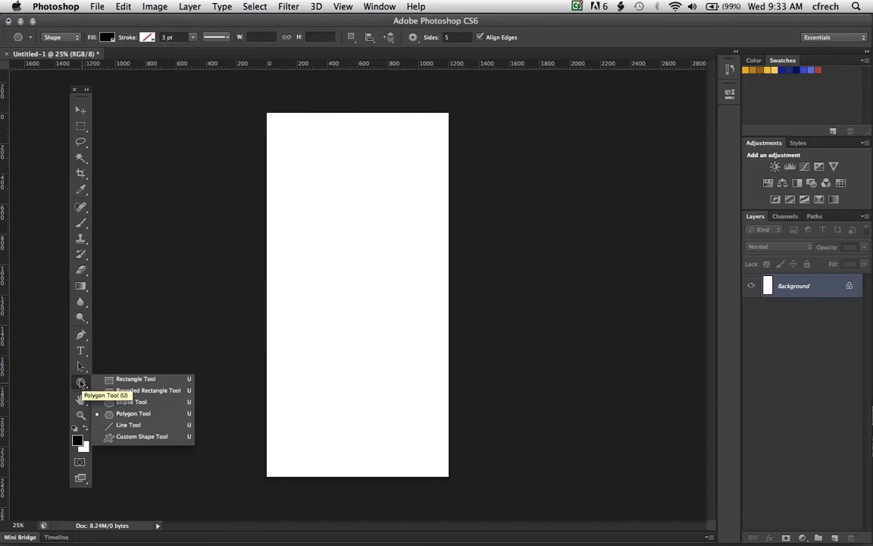
left_click(131, 380)
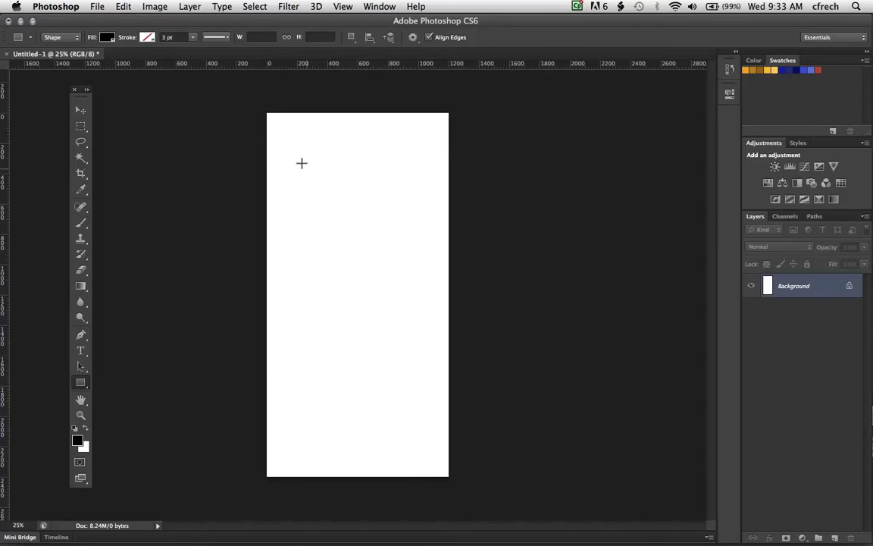
Replace the hand-drawn rectangle with an exact 40 × 40 px black square shape
mouse_move(300, 168)
left_mouse_down()
mouse_move(335, 211)
mouse_move(306, 182)
left_mouse_up()
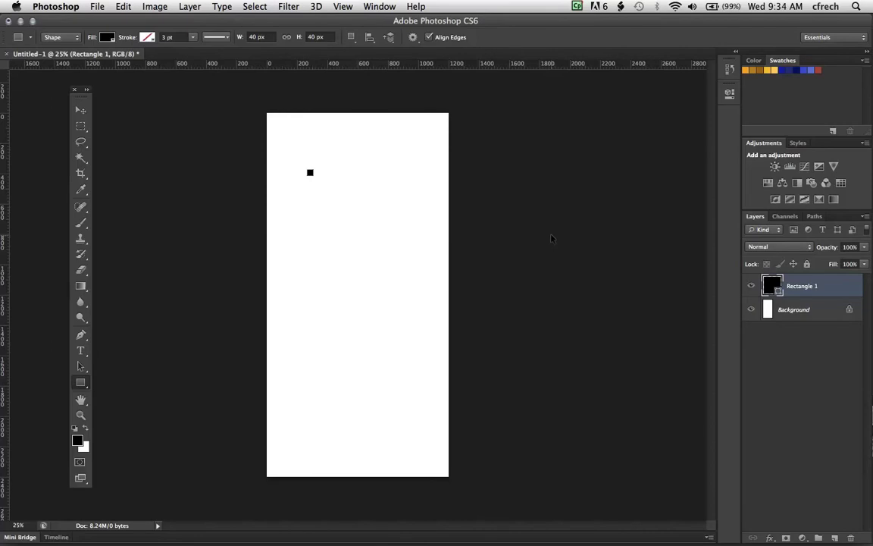
key("super+z")
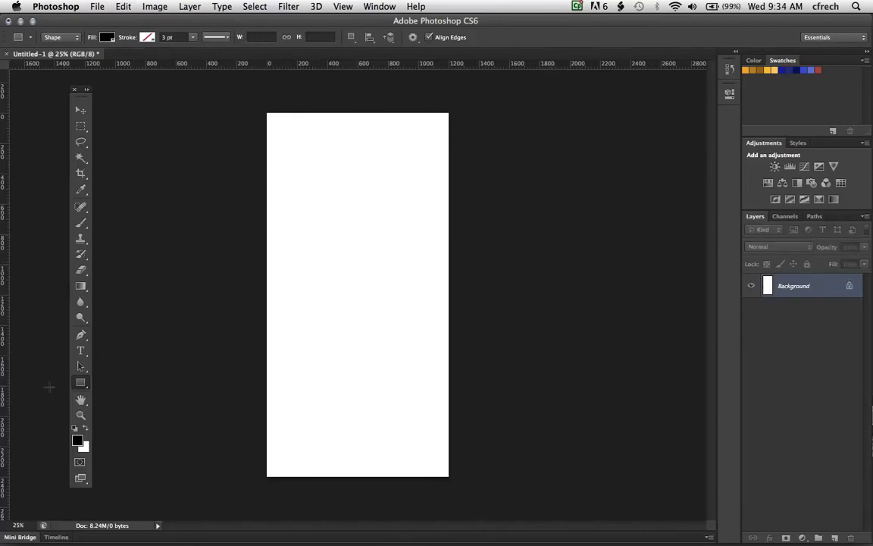
left_click(322, 194)
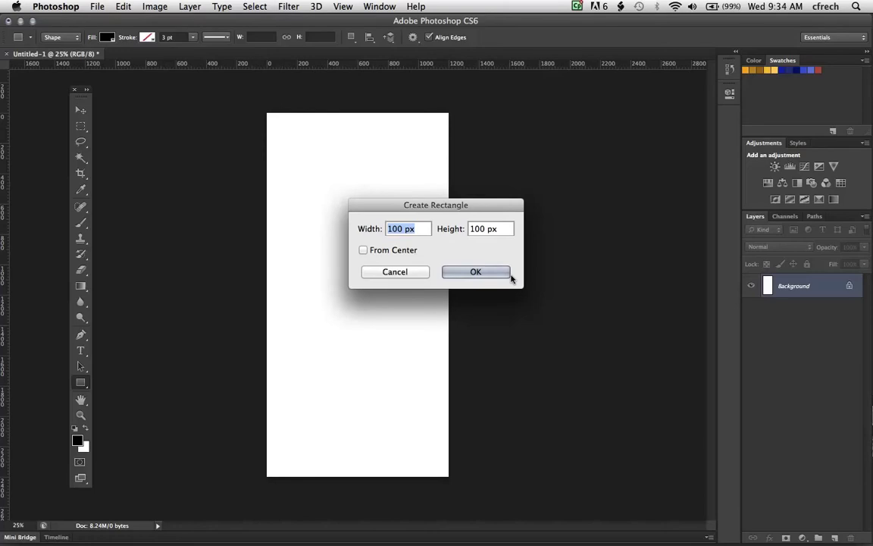
type("40")
key("Tab")
type("40")
key("Return")
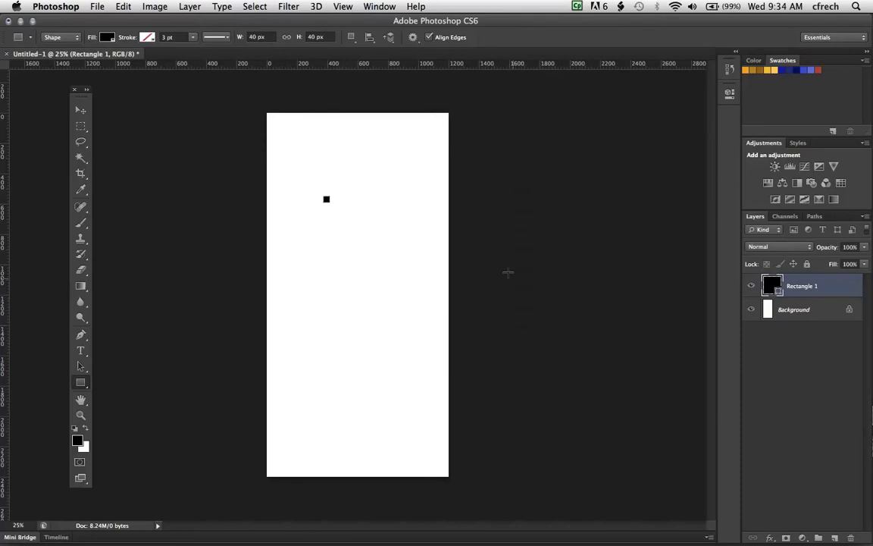
Zoom in to about 75.8% on the black square and start Free Transform on it
key("z")
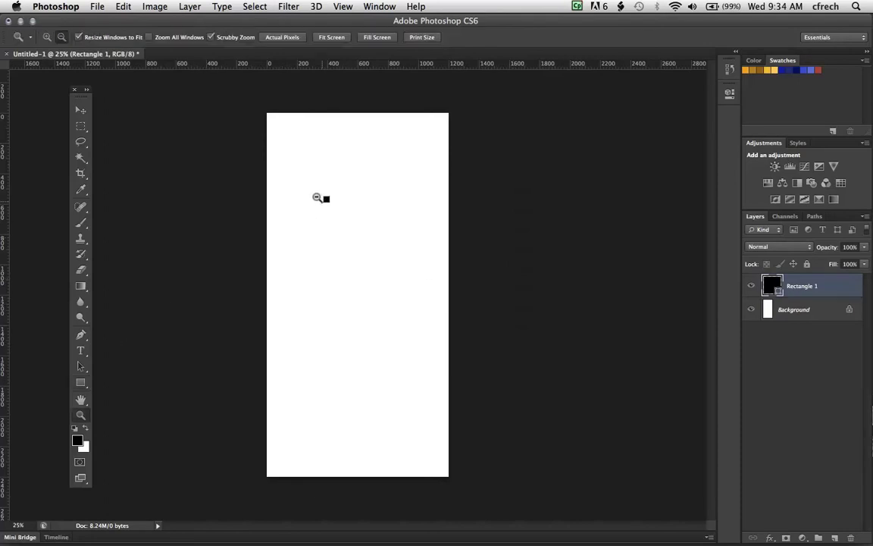
left_click_drag(317, 197, 386, 228)
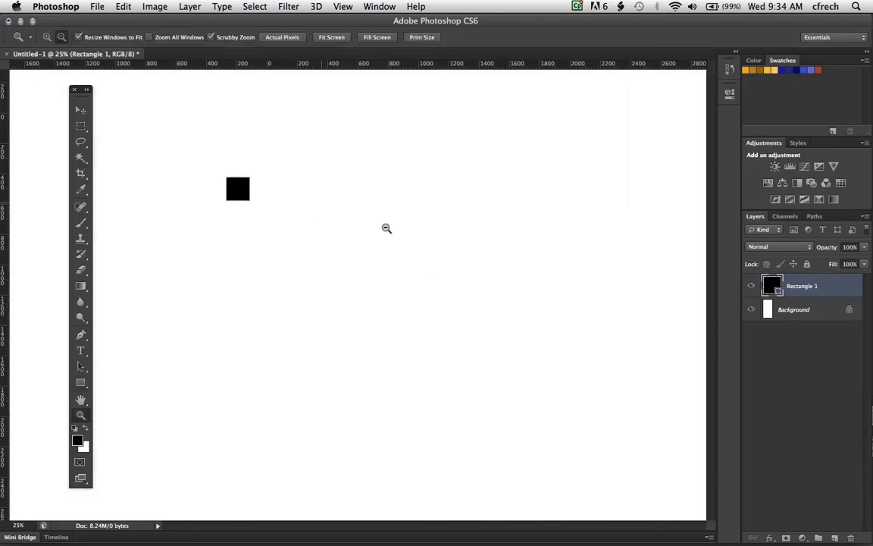
left_click_drag(387, 228, 349, 146)
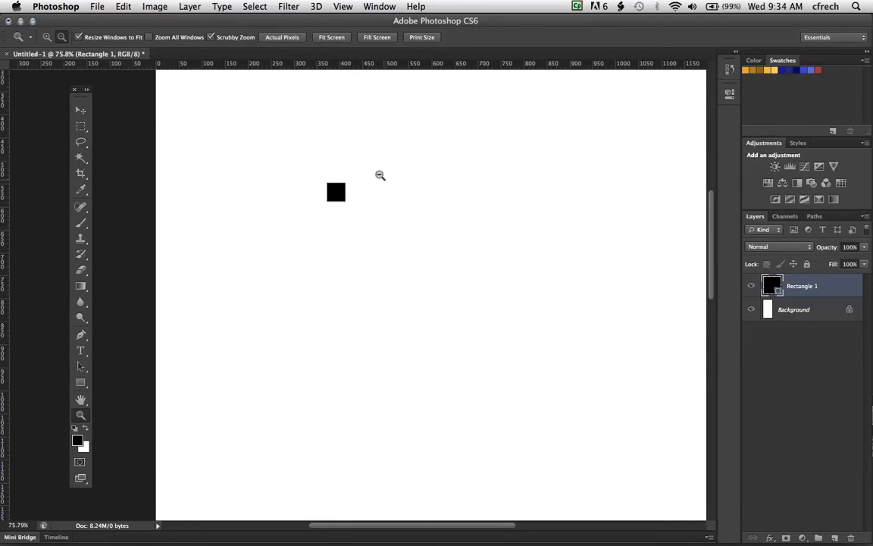
key("ctrl+t")
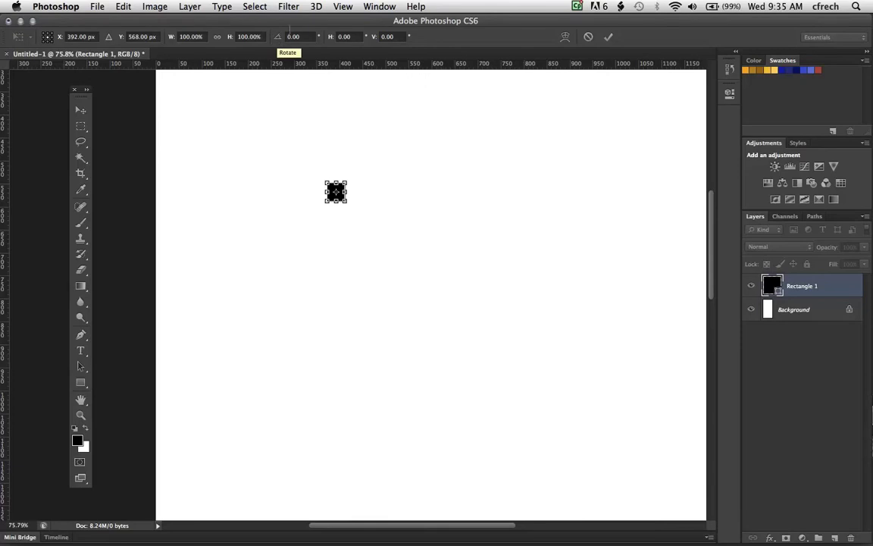
Set the square's rotation to 45° and commit it as a diamond
left_click(288, 36)
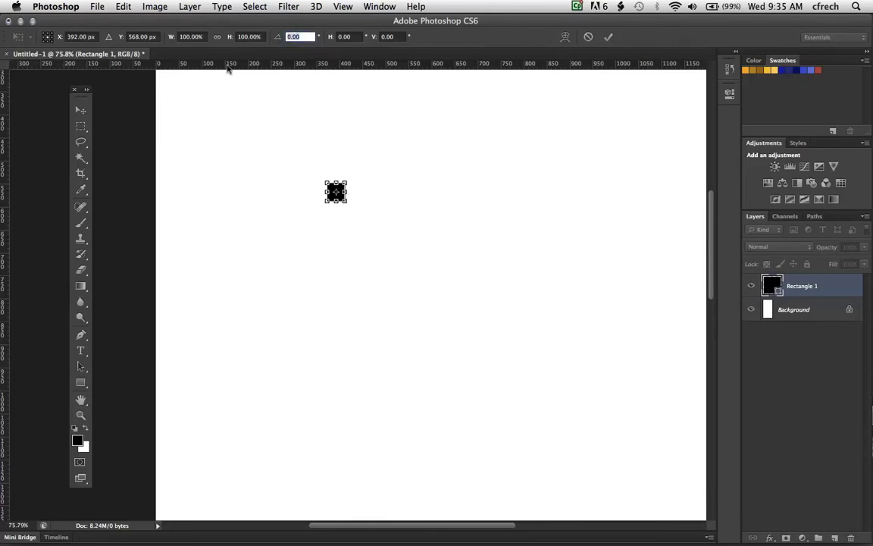
type("45")
key("Return")
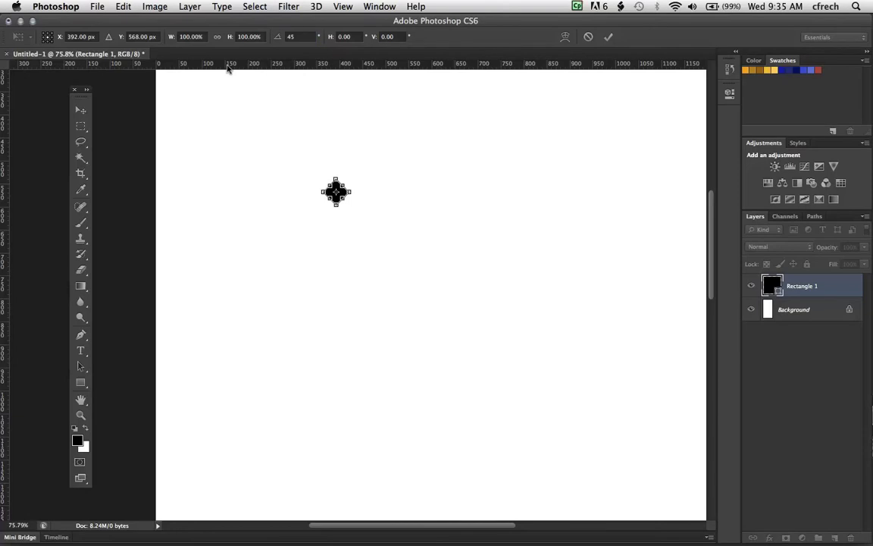
key("Return")
key("z")
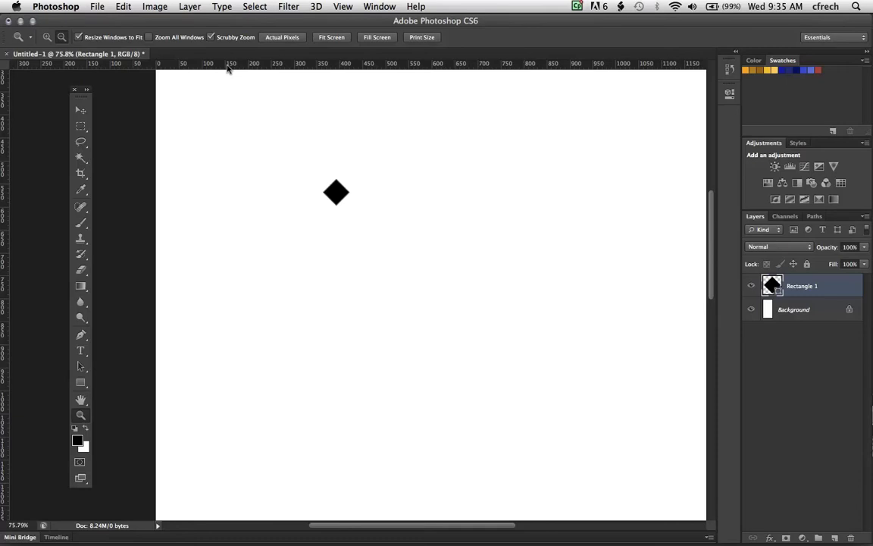
key("ctrl+t")
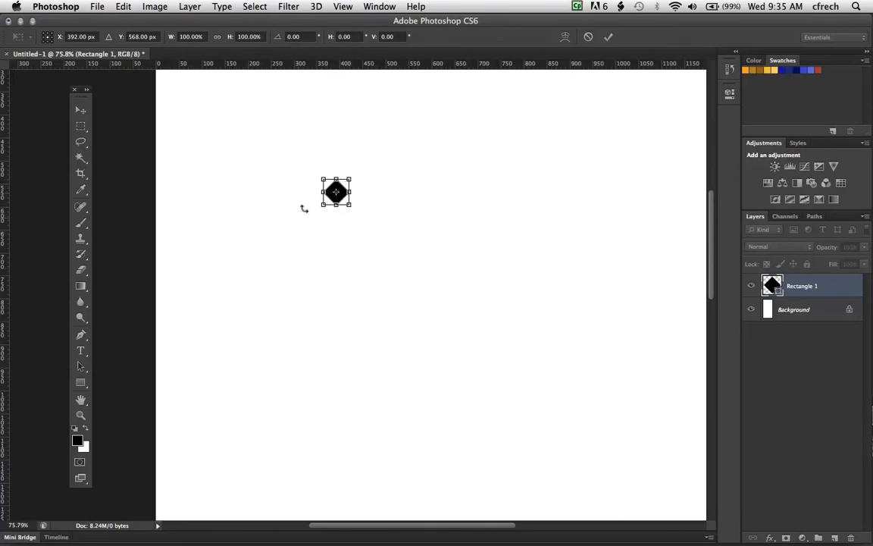
Narrow the diamond slightly, then begin a duplicate-and-transform copy of its path
left_click(82, 383)
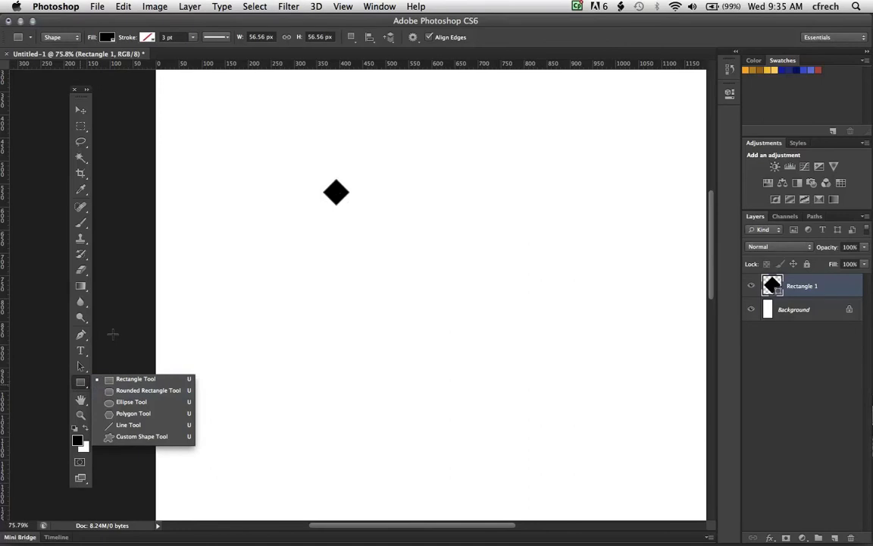
left_click(98, 157)
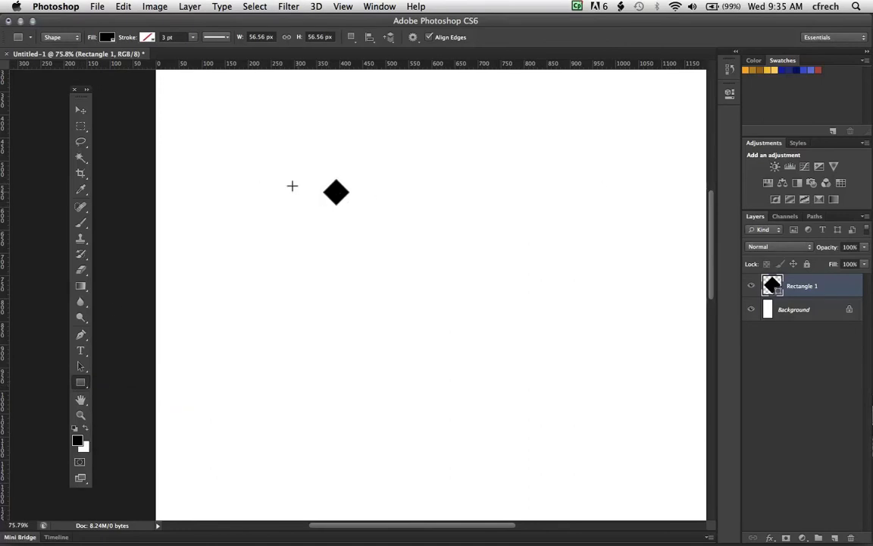
key("ctrl+t")
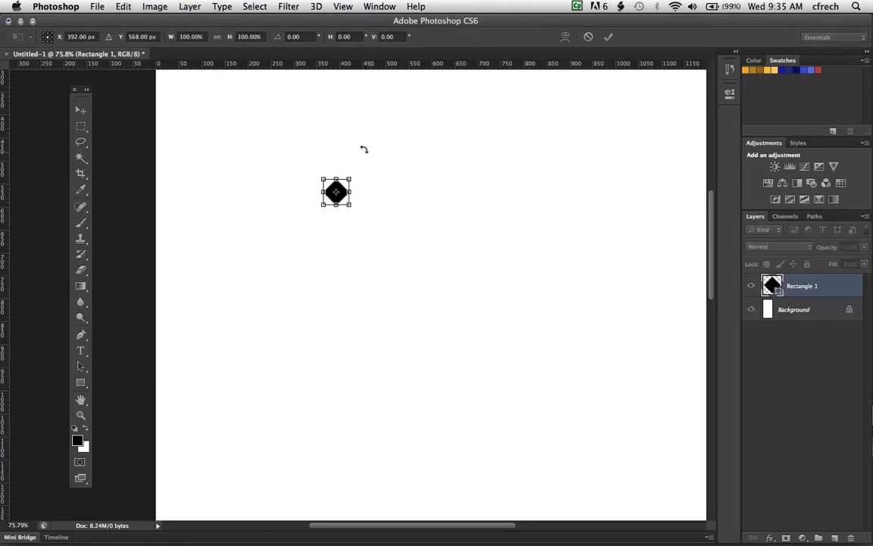
left_click_drag(350, 191, 345, 192)
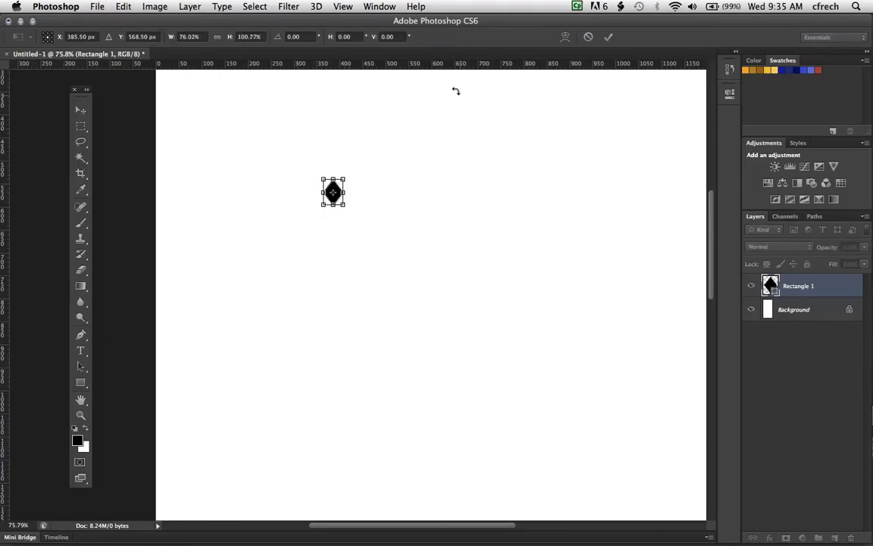
key("Return")
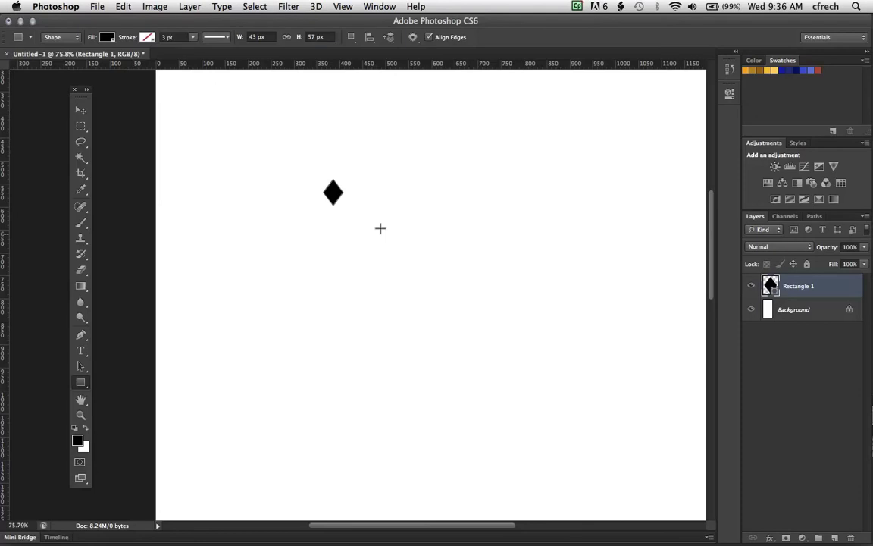
key("alt")
key("ctrl+t")
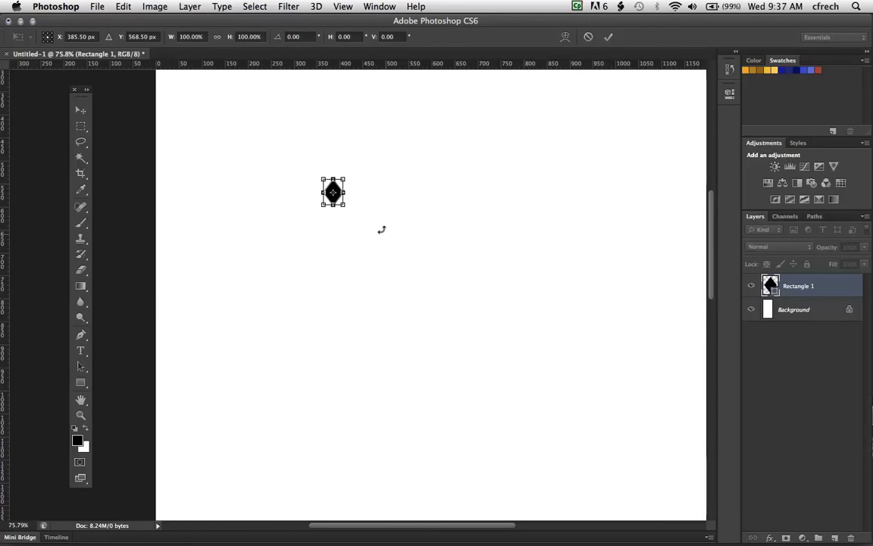
Offset the diamond copy 10 px right, commit it, and click Background to view the doubled shape
key("shift+Right")
key("shift+Right")
key("shift+Right")
key("shift+Right")
key("shift+Right")
key("shift+Right")
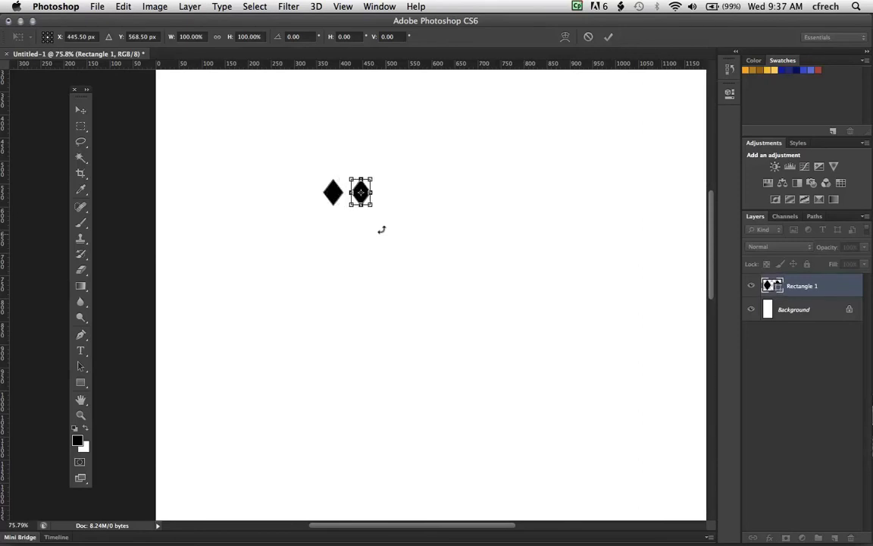
key("shift+Left")
key("shift+Left")
key("shift+Left")
key("shift+Left")
key("shift+Left")
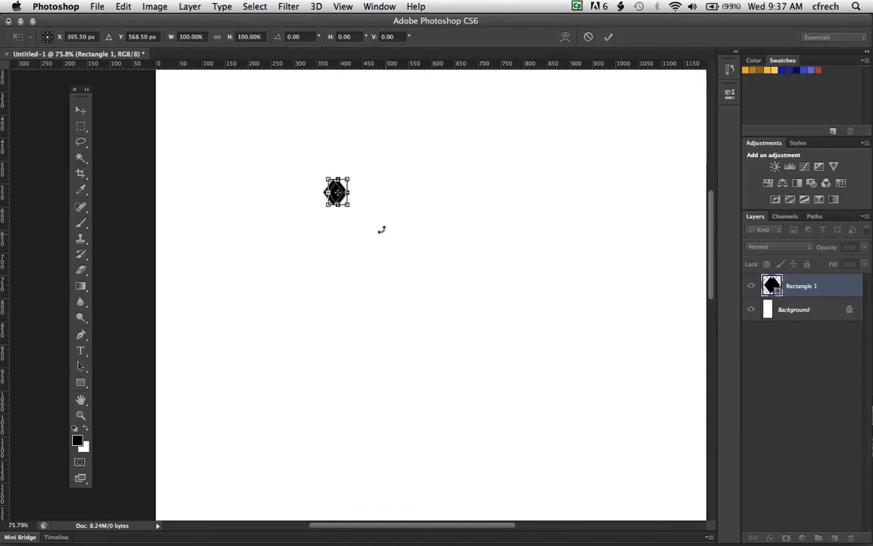
key("Return")
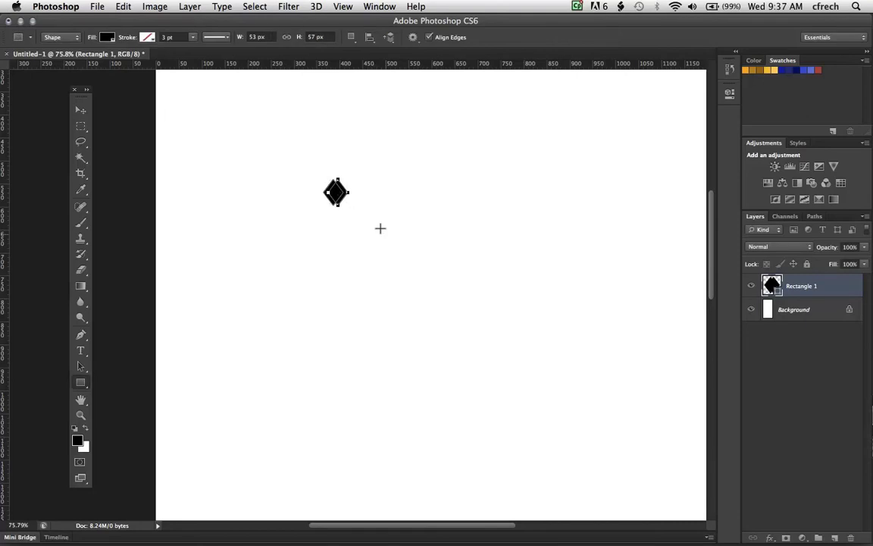
left_click(802, 317)
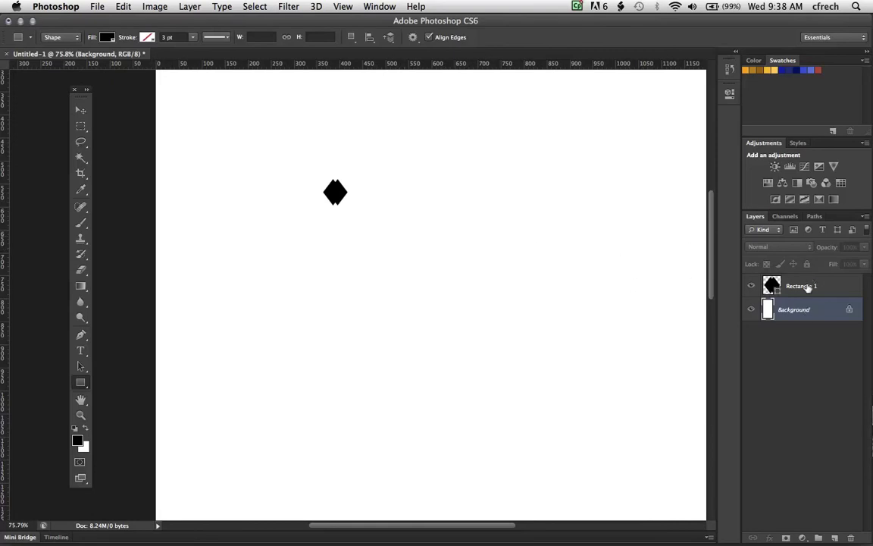
Reselect Rectangle 1 and repeat the offset copy until the chain is 453 px wide
left_click(806, 286)
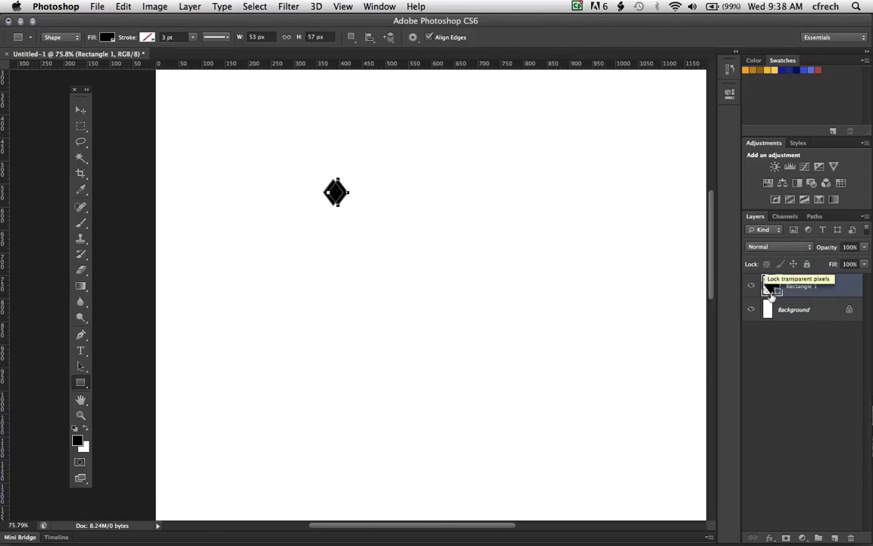
key("ctrl+alt+shift+t")
key("ctrl+alt+shift+t")
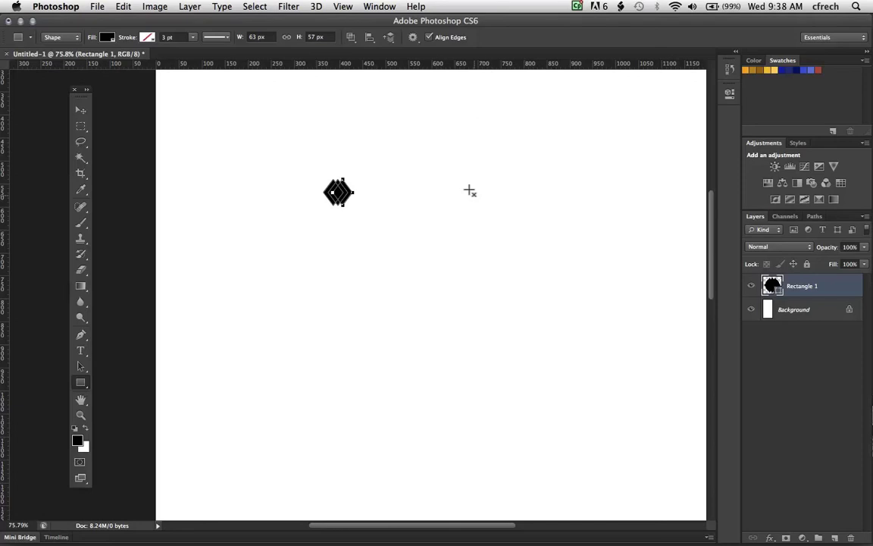
key("ctrl+alt+shift+t")
key("ctrl+alt+shift+t")
key("ctrl+alt+shift+t")
key("ctrl+alt+shift+t")
key("ctrl+alt+shift+t")
key("ctrl+alt+shift+t")
key("ctrl+alt+shift+t")
key("ctrl+alt+shift+t")
key("ctrl+alt+shift+t")
key("ctrl+alt+shift+t")
key("ctrl+alt+shift+t")
key("ctrl+alt+shift+t")
key("ctrl+alt+shift+t")
key("ctrl+alt+shift+t")
key("ctrl+alt+shift+t")
key("ctrl+alt+shift+t")
key("ctrl+alt+shift+t")
key("ctrl+alt+shift+t")
key("ctrl+alt+shift+t")
key("ctrl+alt+shift+t")
key("ctrl+alt+shift+t")
key("ctrl+alt+shift+t")
key("ctrl+alt+shift+t")
key("ctrl+alt+shift+t")
key("ctrl+alt+shift+t")
key("ctrl+alt+shift+t")
key("ctrl+alt+shift+t")
key("ctrl+alt+shift+t")
key("ctrl+alt+shift+t")
key("ctrl+alt+shift+t")
key("ctrl+alt+shift+t")
key("ctrl+alt+shift+t")
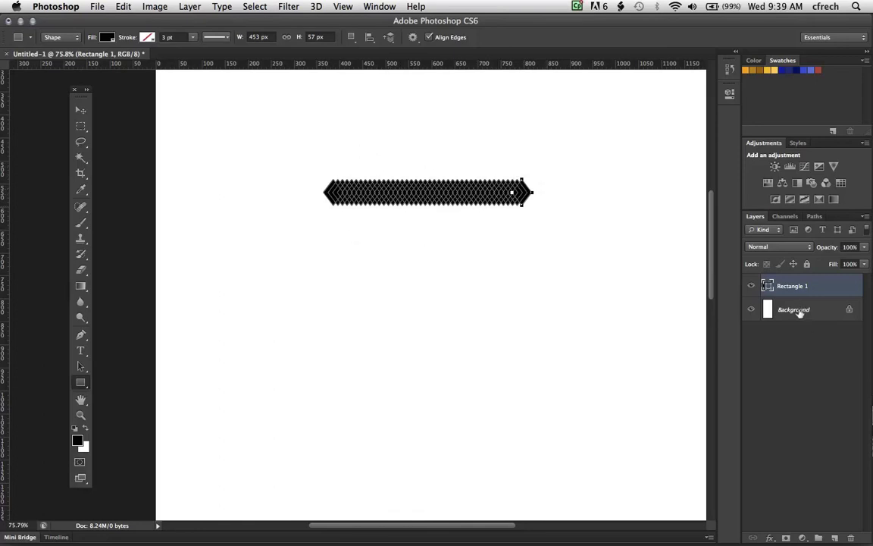
left_click(799, 312)
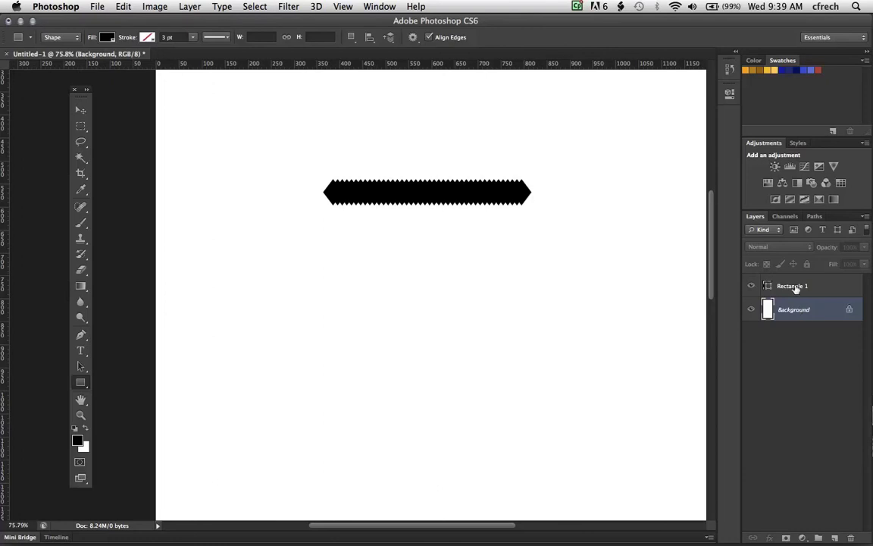
left_click(794, 287)
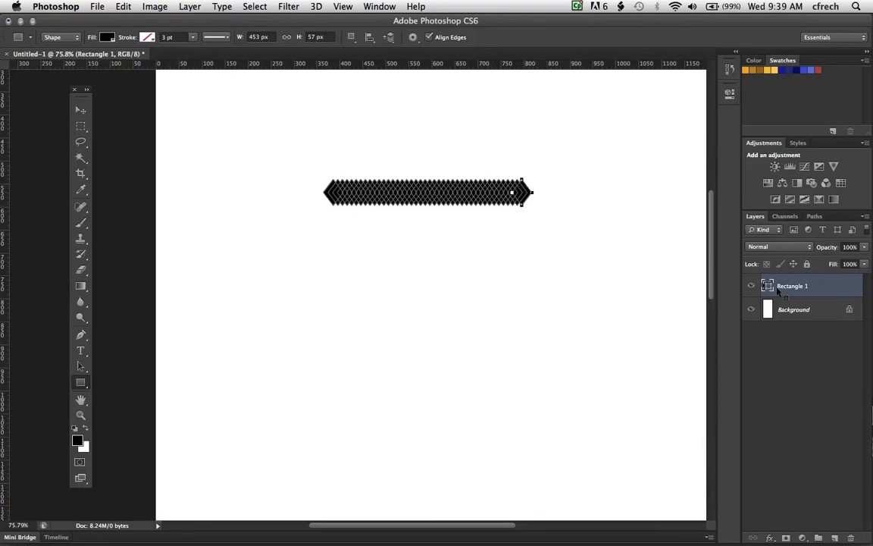
Rasterize the Rectangle 1 layer into a solid black pixel strip
right_click(775, 290)
left_click(636, 208)
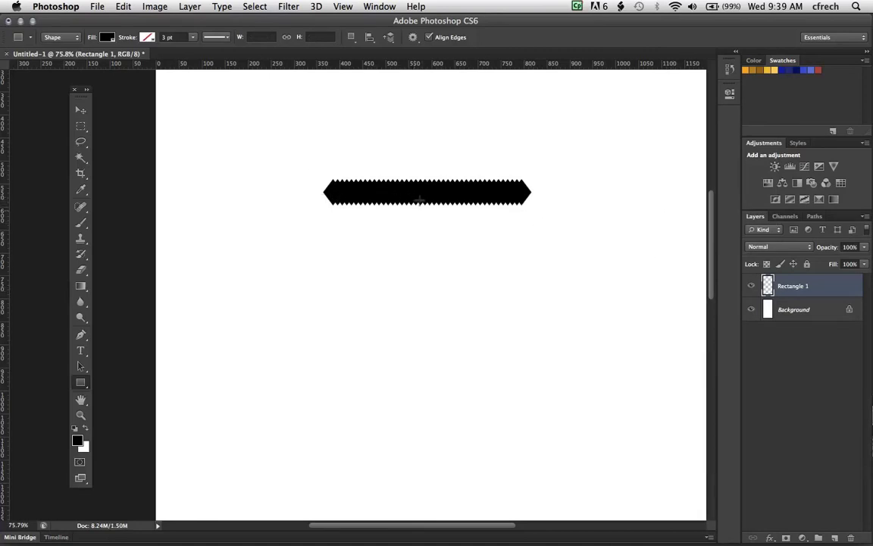
key("z")
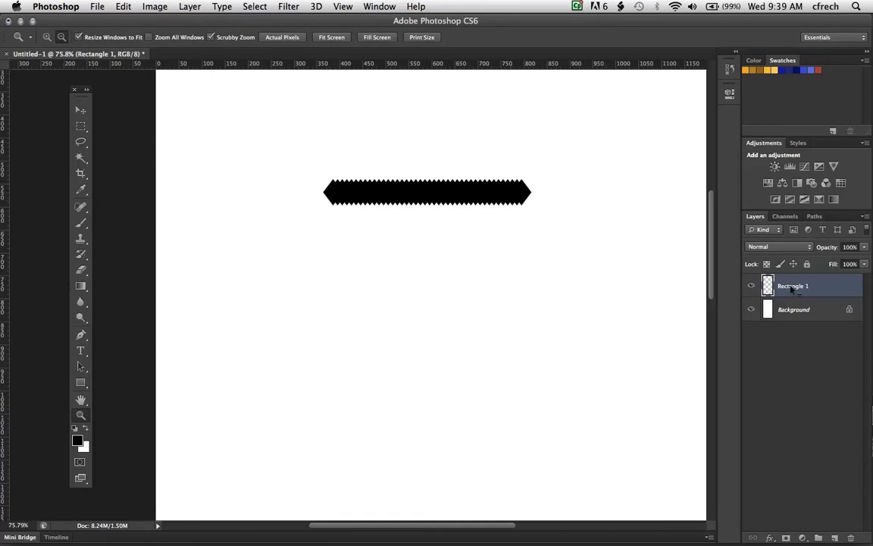
right_click(789, 286)
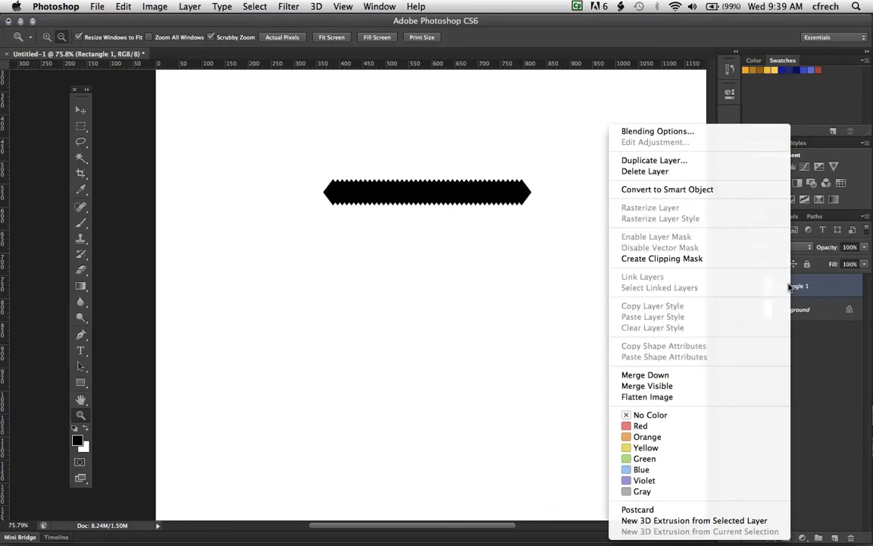
left_click(503, 218)
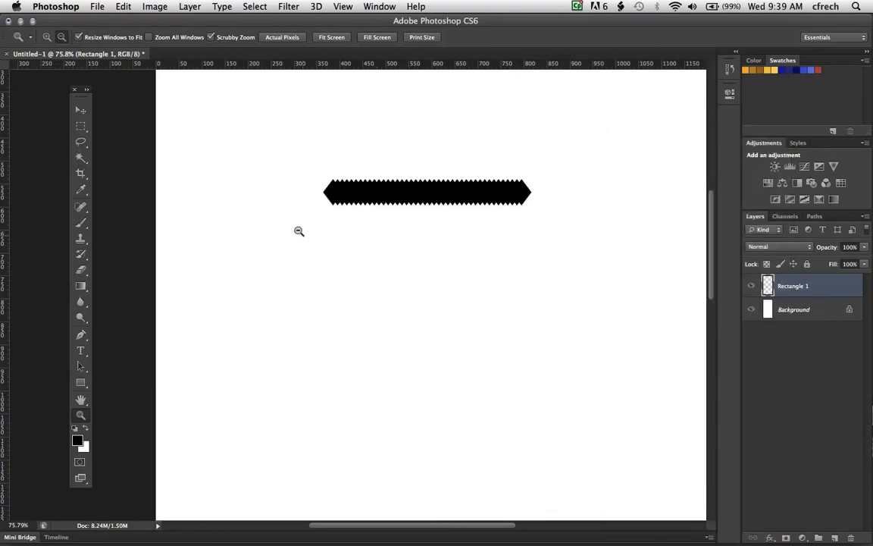
Zoom in on the strip's left end and delete its pointed tip using a marquee selection
left_click_drag(321, 189, 424, 219)
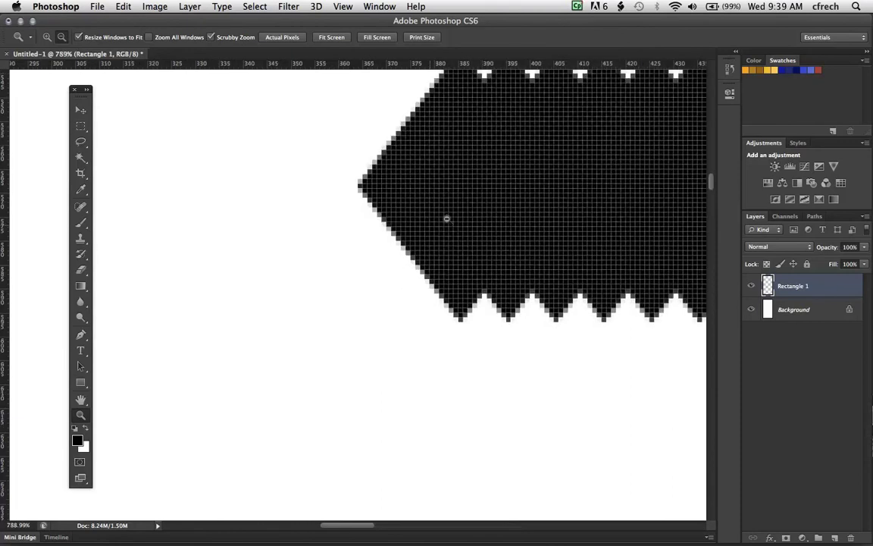
scroll(709, 182, "up", 3)
scroll(707, 179, "up", 3)
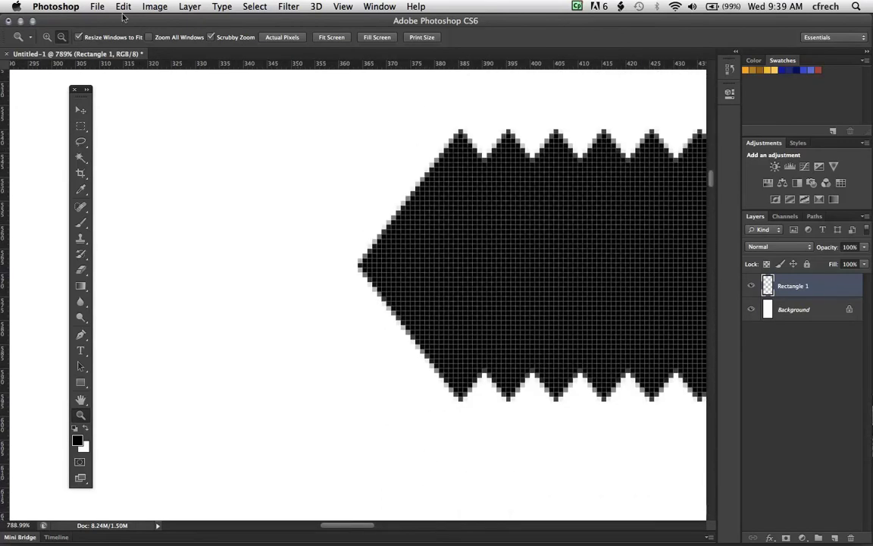
key("m")
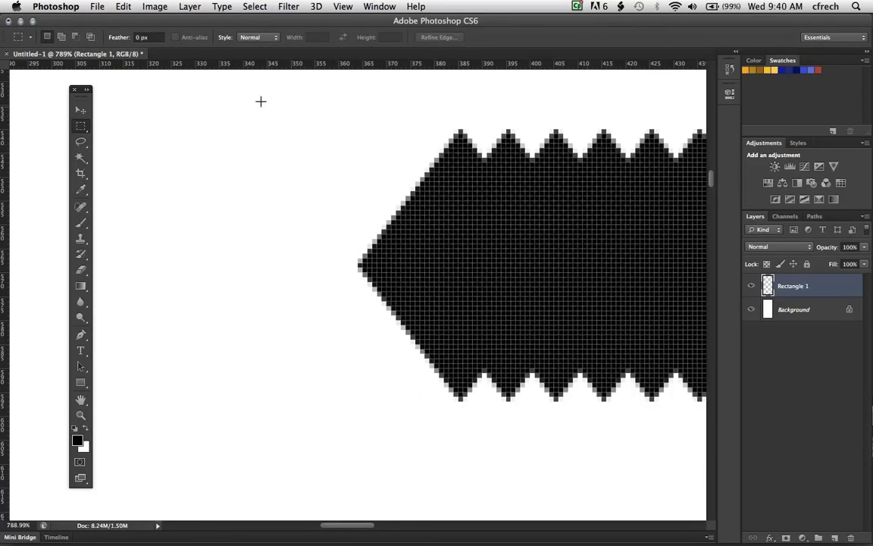
mouse_move(228, 95)
left_mouse_down()
mouse_move(444, 421)
mouse_move(452, 419)
left_mouse_up()
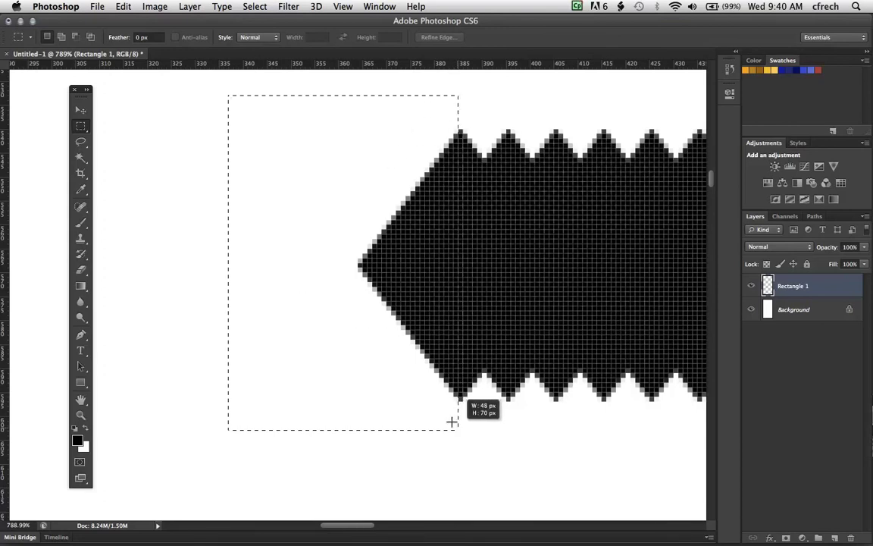
left_click_drag(452, 420, 452, 421)
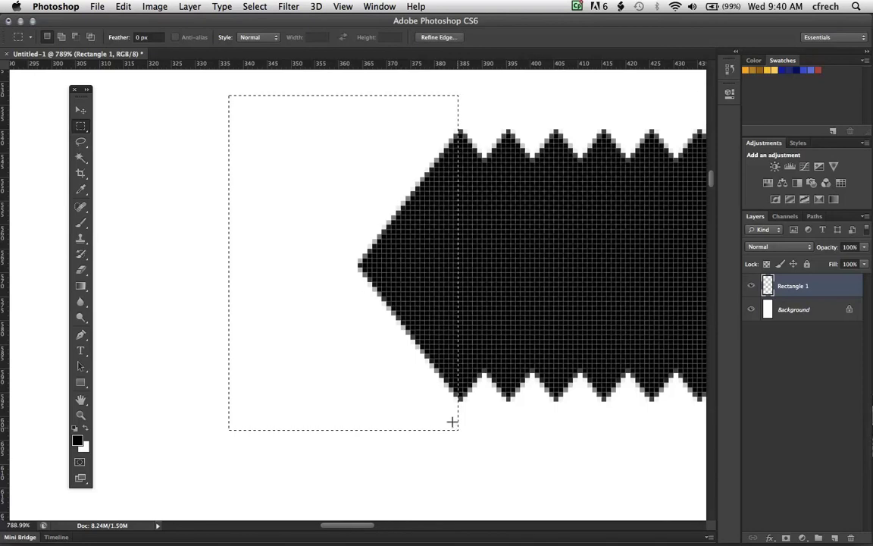
key("Delete")
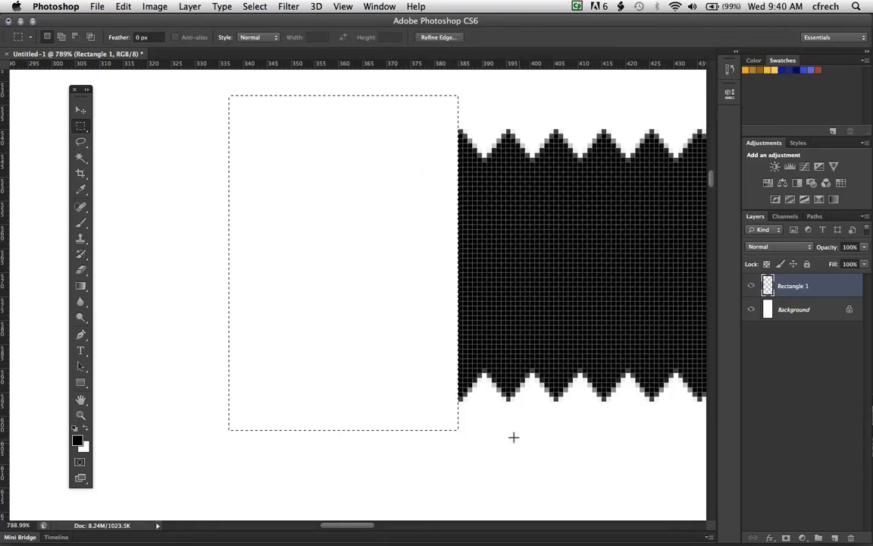
left_click(455, 450)
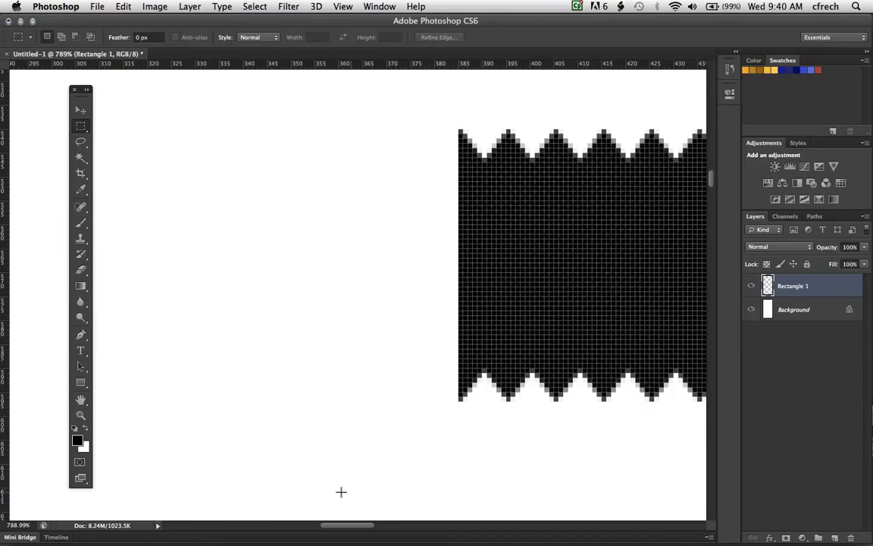
Delete the pointed right tip the same way, deselect, and zoom out to the whole strip
mouse_move(343, 525)
left_mouse_down()
mouse_move(500, 520)
mouse_move(481, 519)
mouse_move(489, 518)
left_mouse_up()
mouse_move(496, 85)
left_mouse_down()
mouse_move(441, 191)
mouse_move(372, 444)
mouse_move(367, 405)
mouse_move(353, 424)
mouse_move(372, 438)
mouse_move(353, 431)
left_mouse_up()
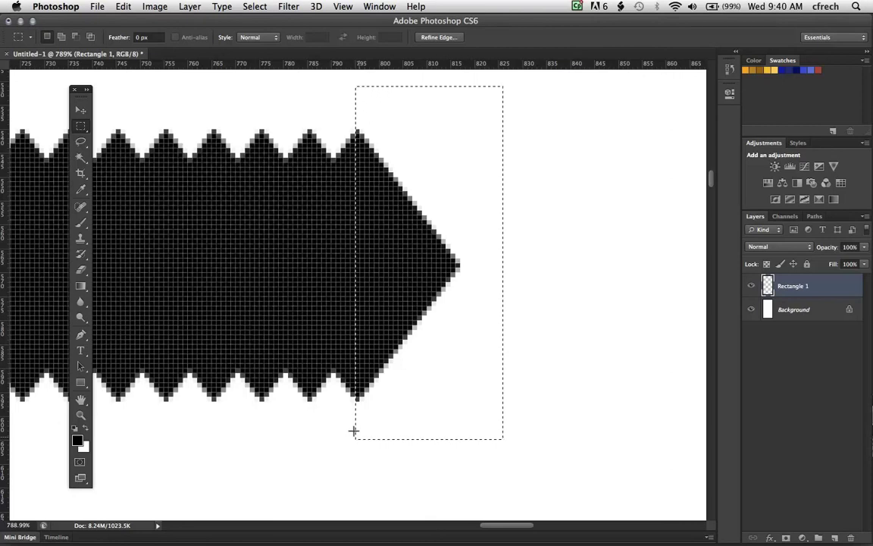
key("Delete")
key("ctrl+d")
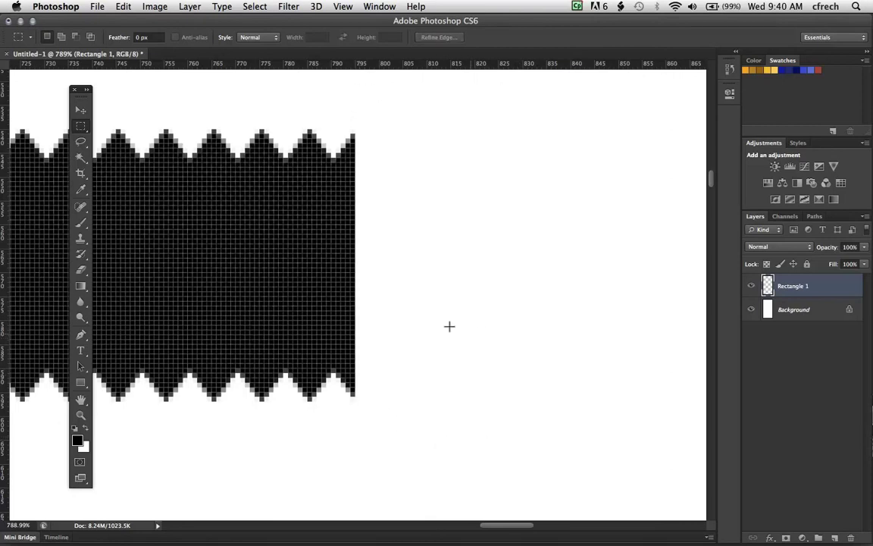
key("z")
left_click_drag(235, 306, 190, 306)
mouse_move(366, 413)
left_mouse_down()
mouse_move(315, 331)
mouse_move(263, 334)
mouse_move(279, 338)
left_mouse_up()
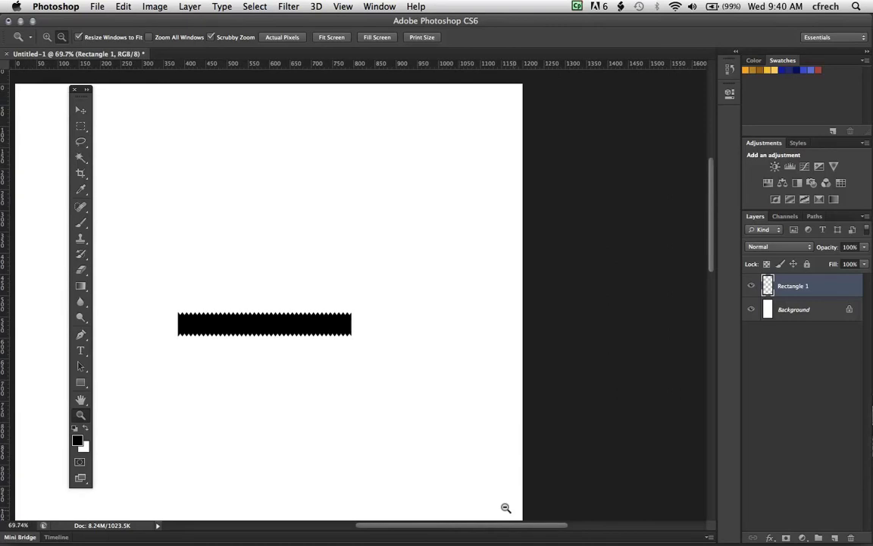
Select the upper part of the black bar with a rectangular selection
left_click_drag(485, 529, 453, 529)
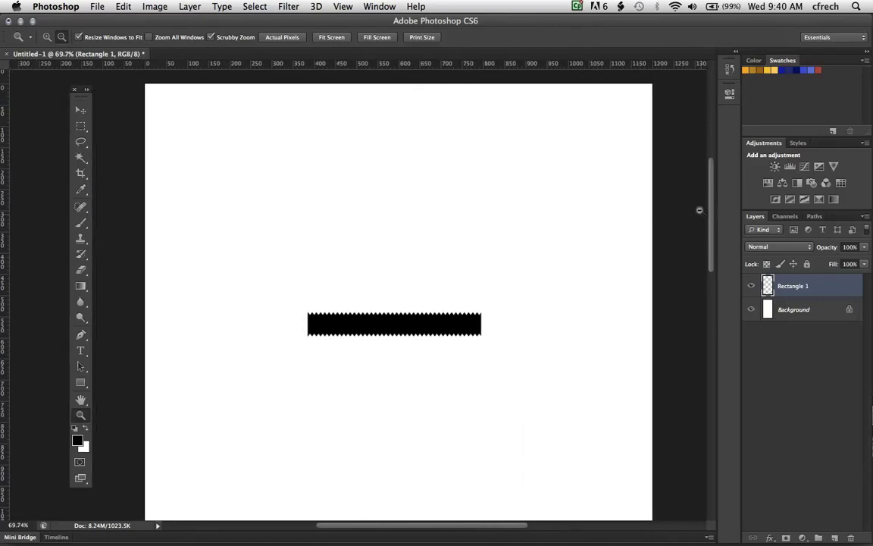
left_click_drag(707, 217, 710, 238)
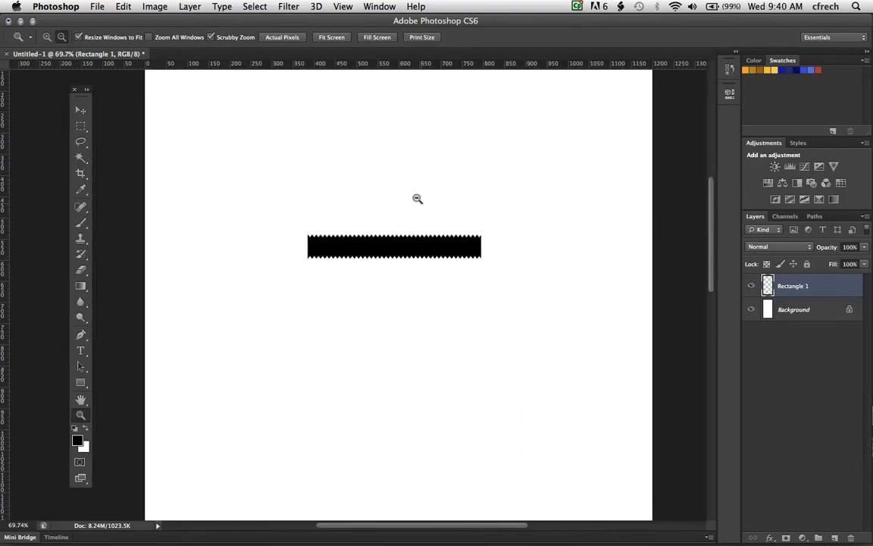
left_click(80, 125)
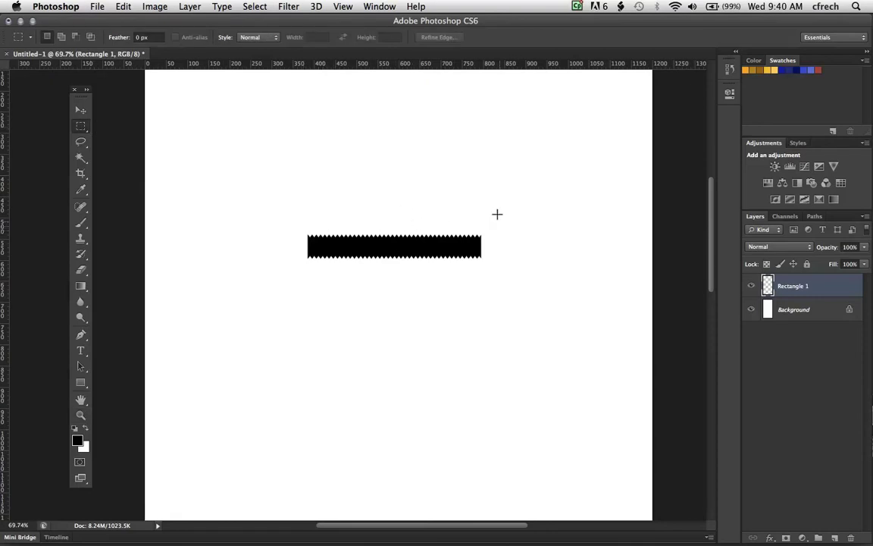
mouse_move(211, 197)
left_mouse_down()
mouse_move(587, 218)
mouse_move(591, 241)
left_mouse_up()
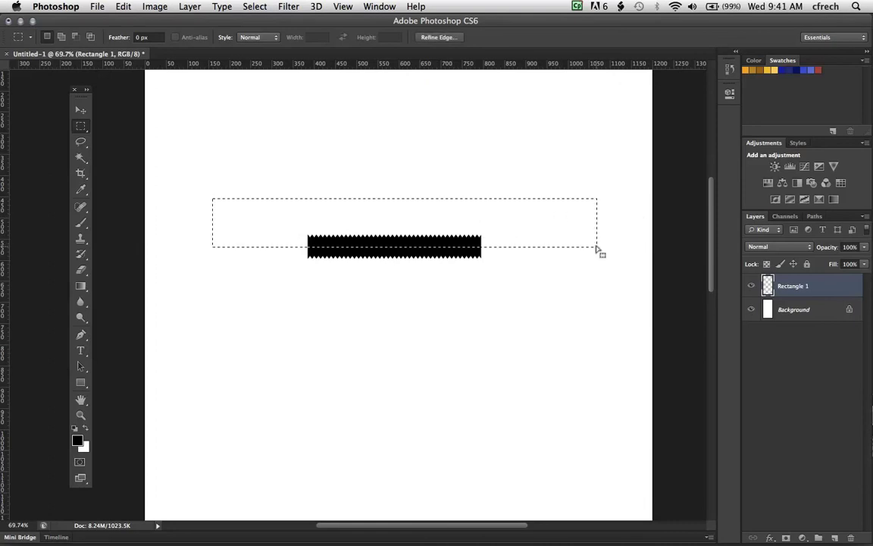
Delete the selected top of the bar, deselect, and bring up the reference screenshot in Preview
key("Delete")
key("ctrl+d")
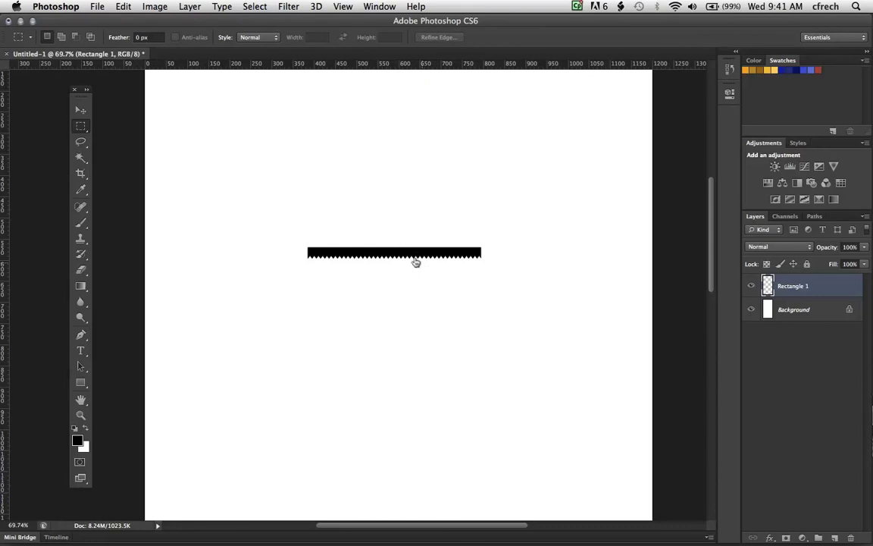
key("super+Tab")
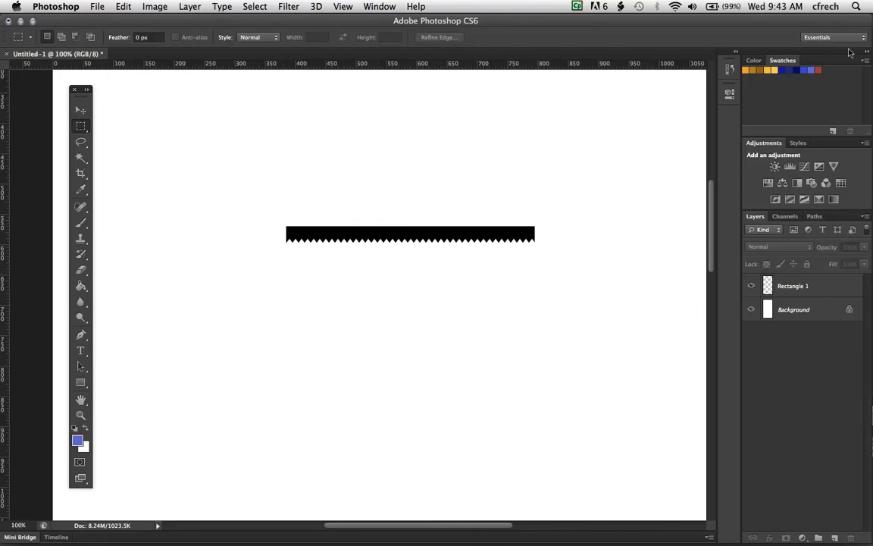
Choose a dark orange-brown foreground colour and load the zigzag shape's selection
left_click(746, 69)
left_click(751, 69)
left_click(767, 286, "super")
key("alt")
Fill the zigzag strip on Rectangle 1 with the brown colour, then clear the selection
left_click(81, 110)
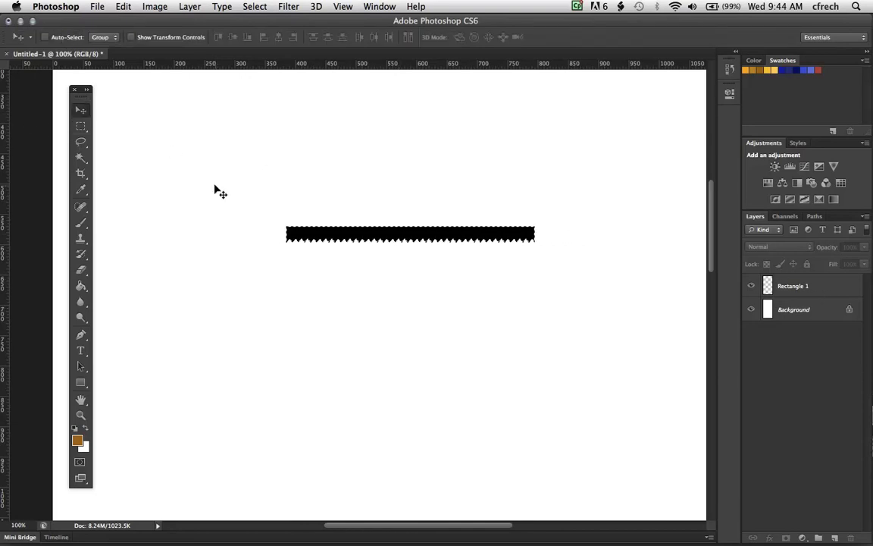
left_click(784, 296)
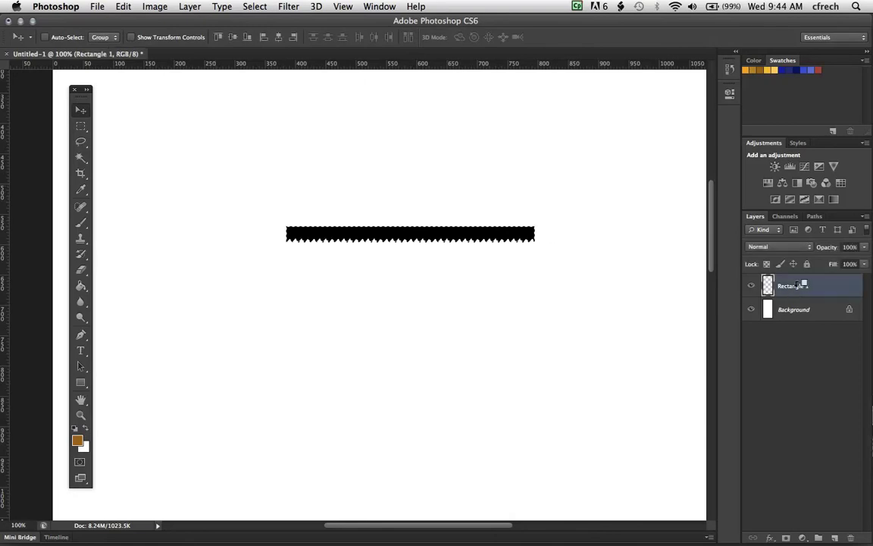
key("alt+BackSpace")
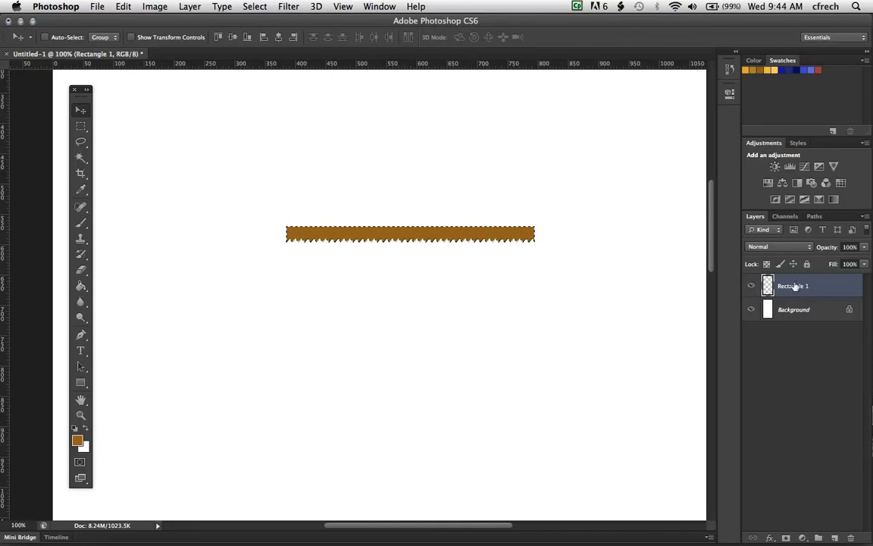
left_click(80, 124)
left_click(38, 135)
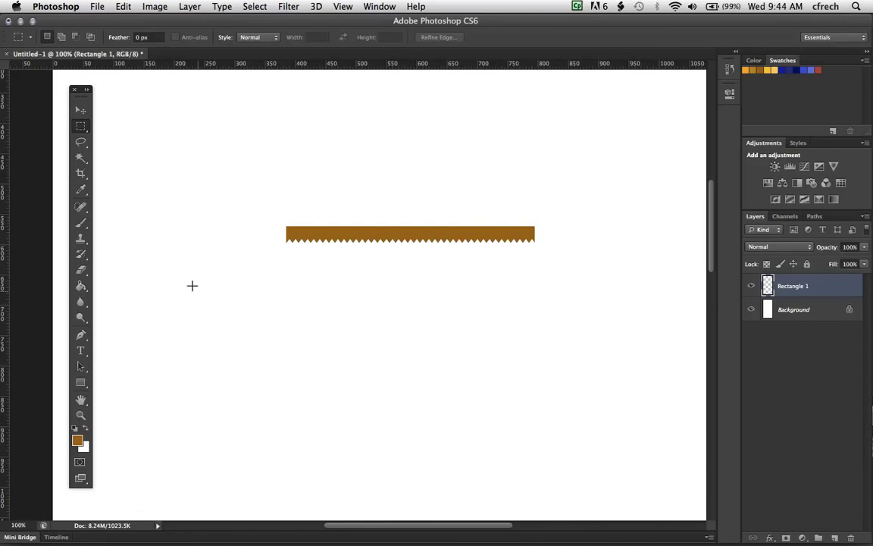
Zoom in on the strip and set the Crop tool to an unconstrained ratio
key("z")
mouse_move(284, 226)
left_mouse_down()
mouse_move(388, 315)
mouse_move(450, 318)
left_mouse_up()
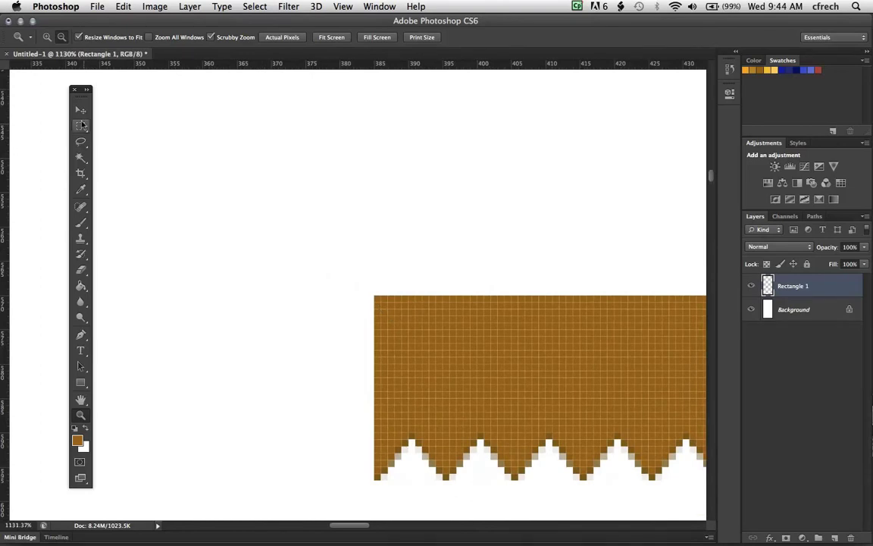
left_click(81, 175)
left_click(79, 174)
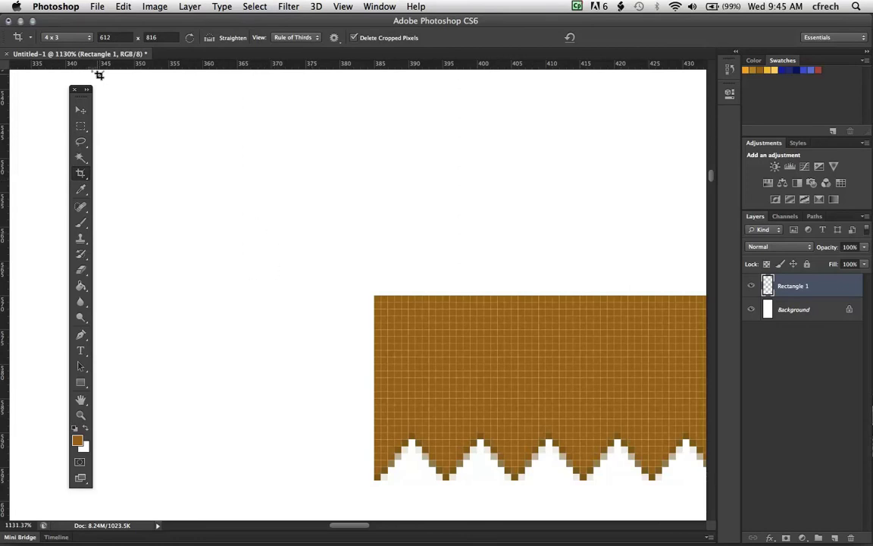
left_click(83, 37)
mouse_move(89, 9)
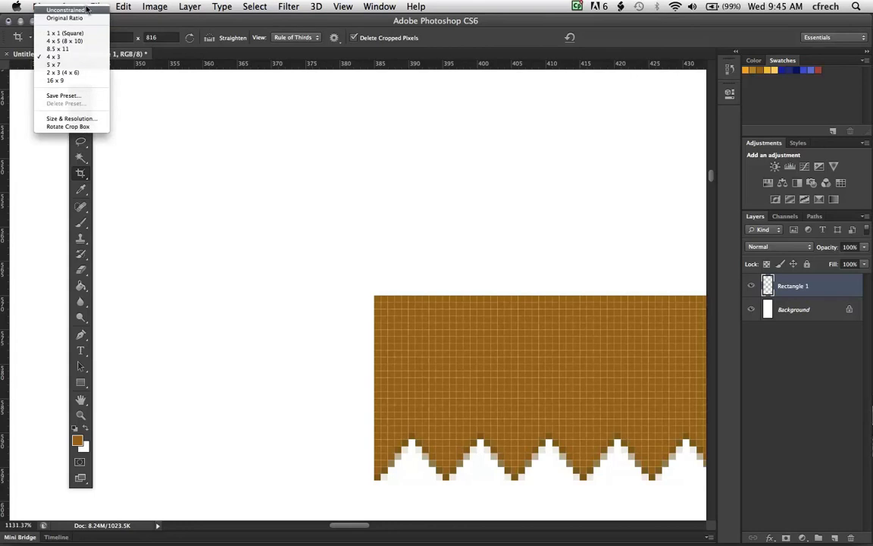
left_click(85, 10)
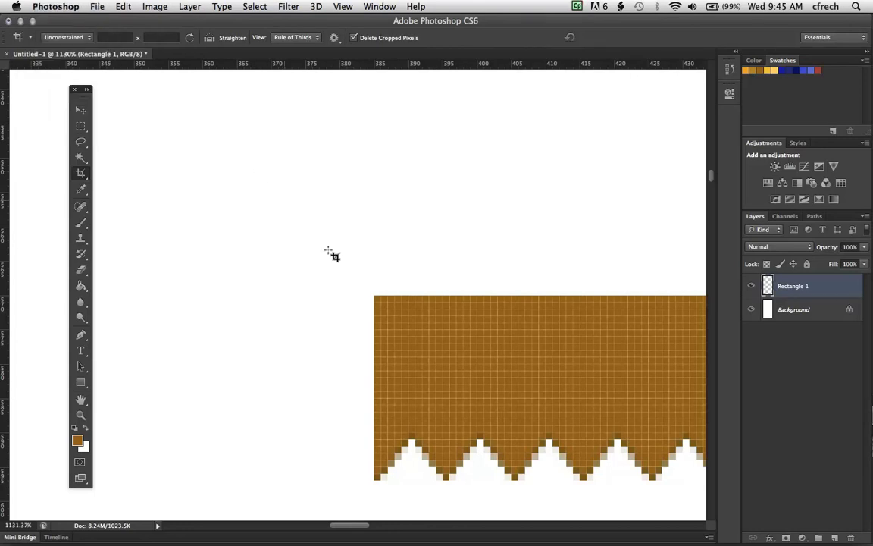
Crop the canvas tightly around the whole brown zigzag strip
mouse_move(389, 306)
left_mouse_down()
mouse_move(800, 427)
mouse_move(859, 421)
left_mouse_up()
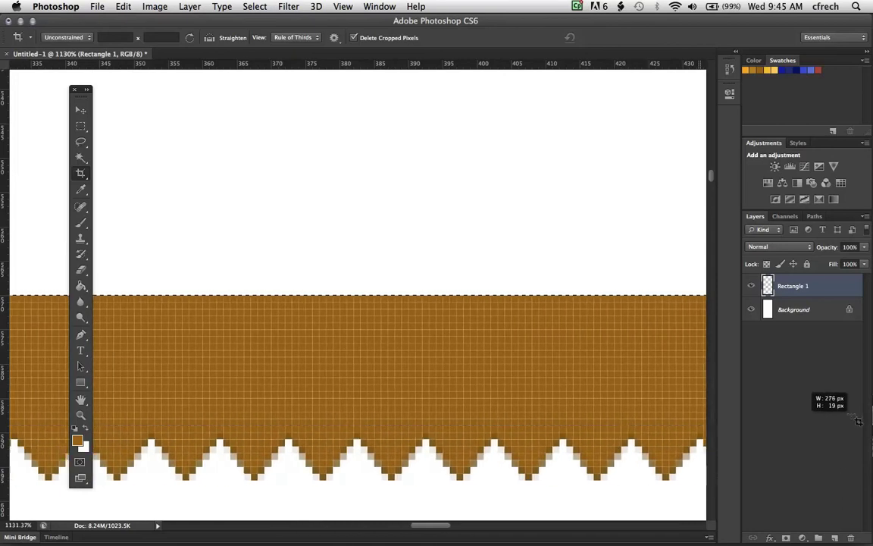
mouse_move(858, 421)
left_mouse_down()
mouse_move(599, 458)
mouse_move(596, 491)
mouse_move(595, 478)
left_mouse_up()
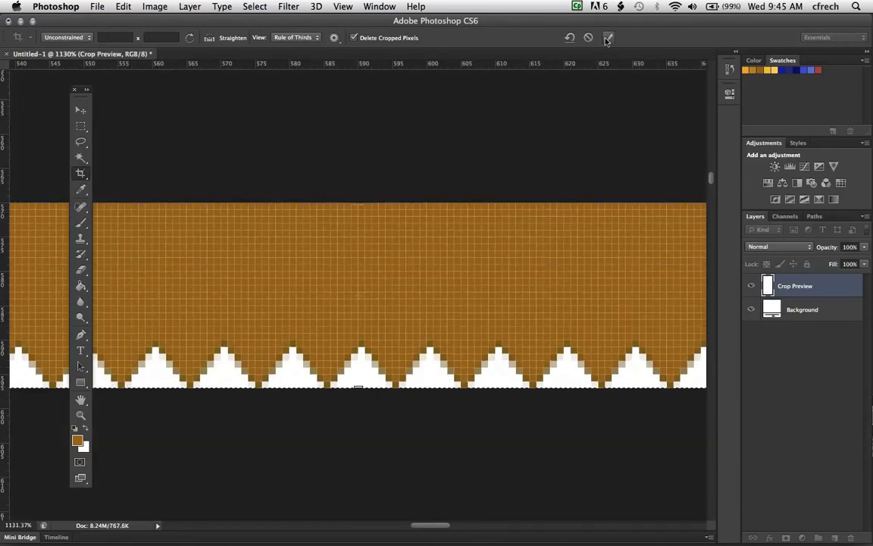
left_click(607, 38)
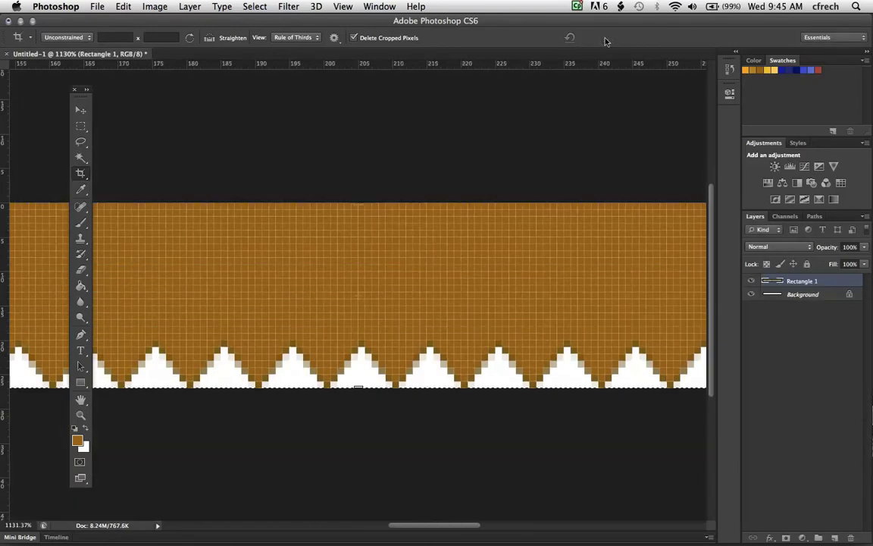
Set the view zoom to 100% and bring the reference screenshot in Preview forward
left_click(30, 517)
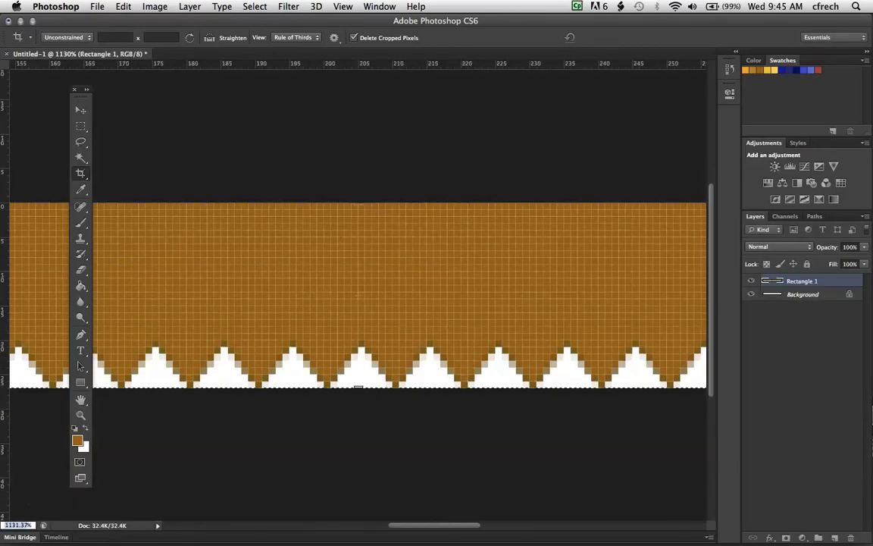
type("100")
key("Return")
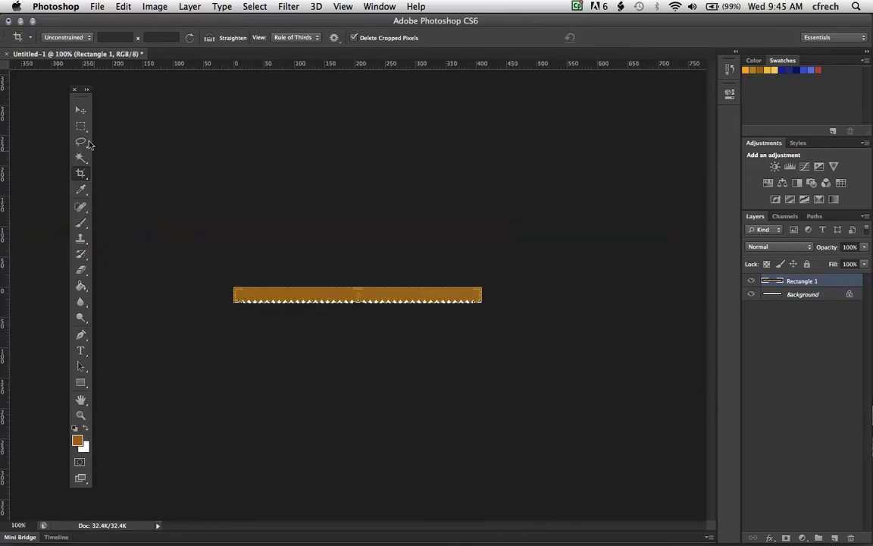
left_click(81, 110)
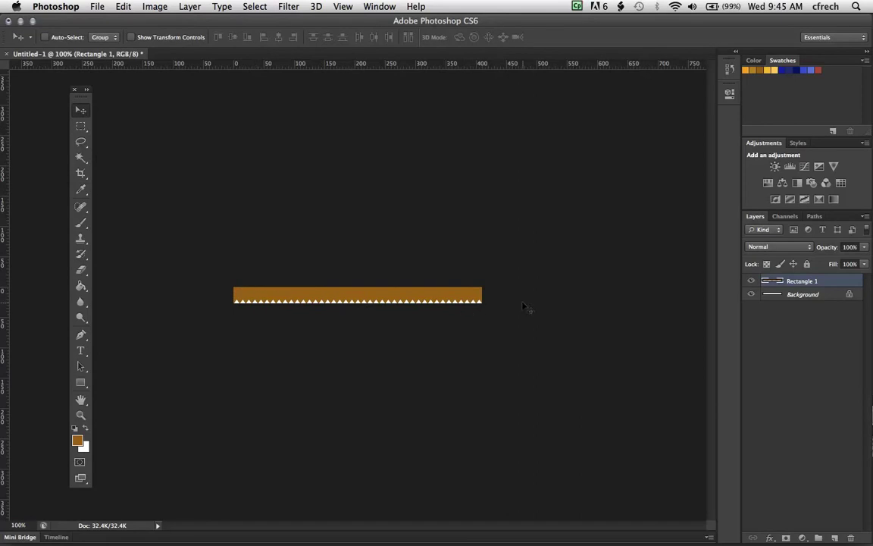
key("super+Tab")
key("Tab")
key("super+shift+Tab")
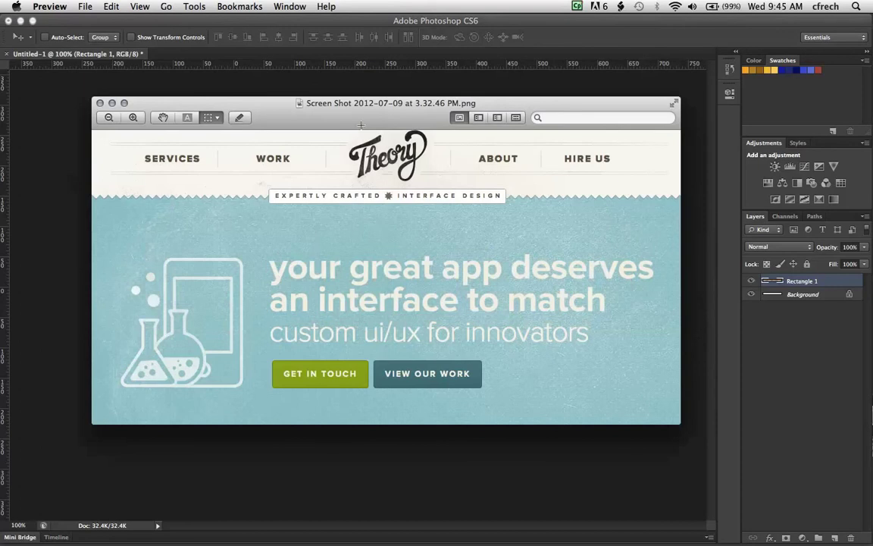
Move the Preview reference aside to compare it with the strip, then return to Photoshop
mouse_move(264, 107)
left_mouse_down()
mouse_move(458, 162)
mouse_move(449, 154)
left_mouse_up()
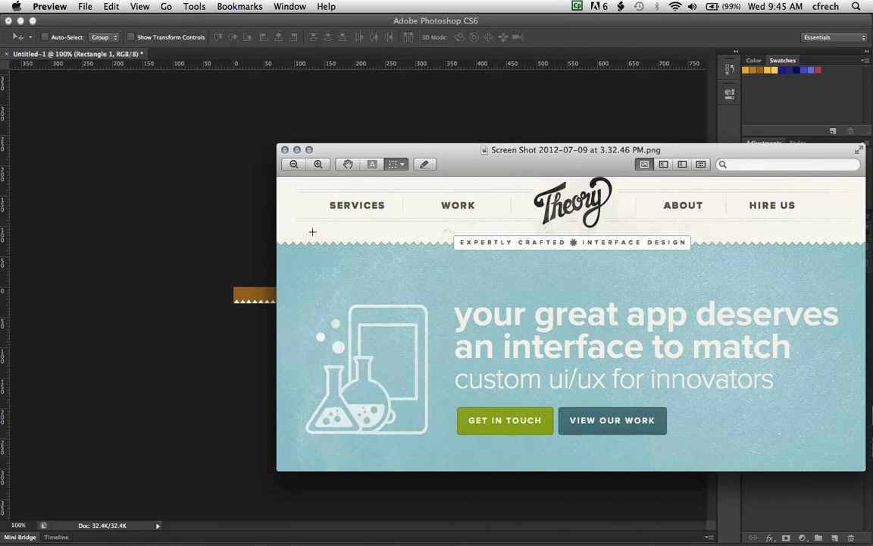
left_click(150, 163)
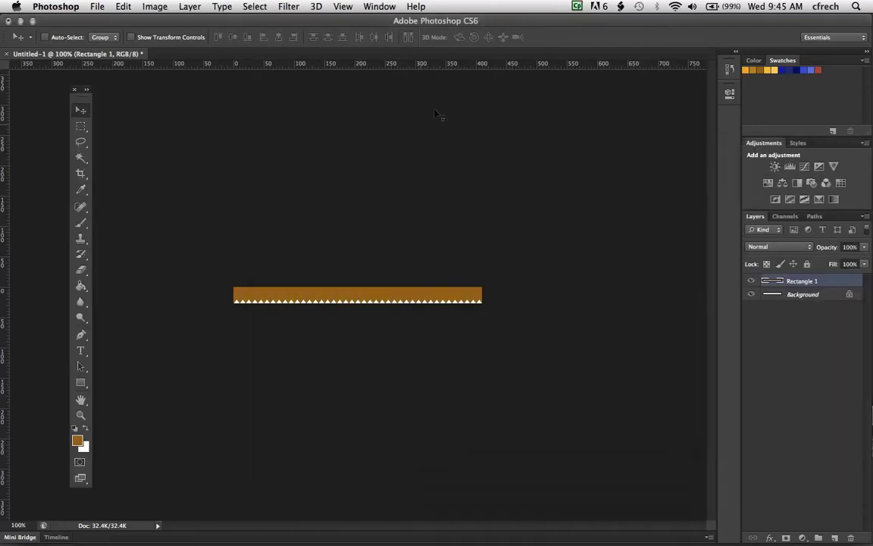